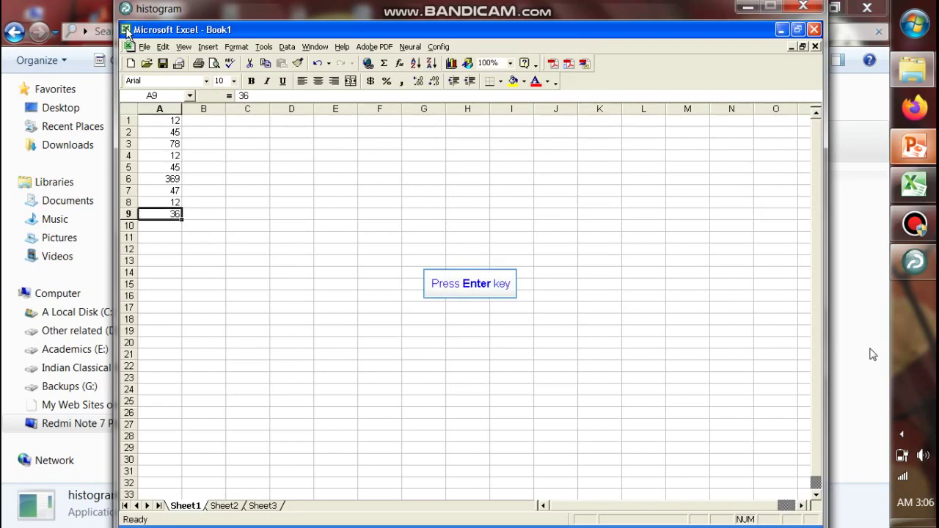
Replace the value in cell A6 with 65.
{"action": "key", "text": "Up"}
{"action": "key", "text": "Up"}
{"action": "type", "text": "65"}
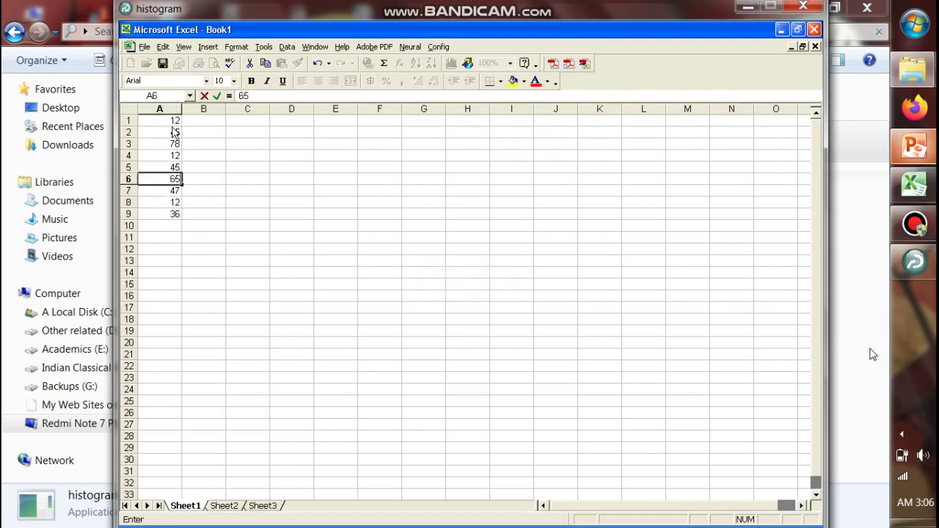
{"action": "key", "text": "Return"}
{"action": "key", "text": "Return"}
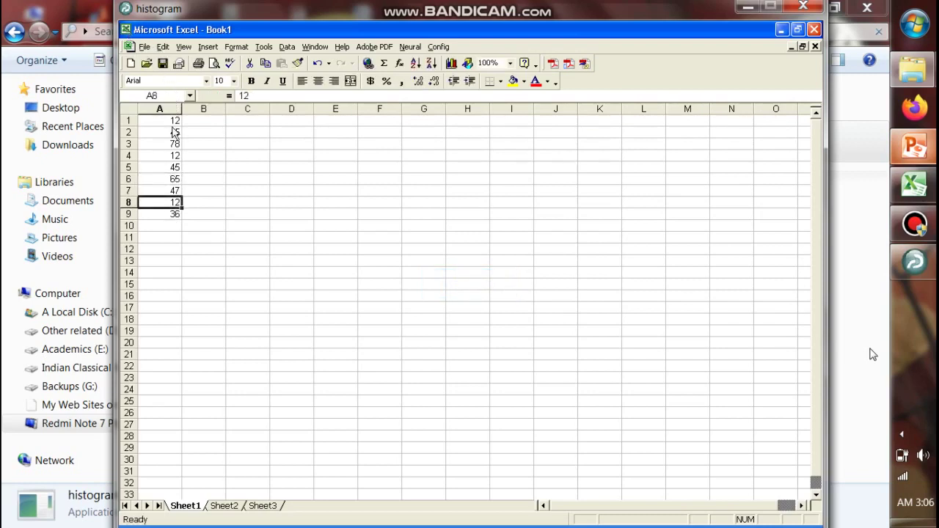
Enter 36, 58, 45, 68 and 13 down cells A10 to A14.
{"action": "key", "text": "Return"}
{"action": "key", "text": "Return"}
{"action": "type", "text": "36"}
{"action": "key", "text": "Return"}
{"action": "type", "text": "58"}
{"action": "key", "text": "Return"}
{"action": "type", "text": "45"}
{"action": "key", "text": "Return"}
{"action": "type", "text": "68"}
{"action": "key", "text": "Return"}
{"action": "type", "text": "13"}
{"action": "key", "text": "Return"}
Continue the column A data with 58, 7, 58, 4, 1 and 1 in cells A15 to A20.
{"action": "type", "text": "58"}
{"action": "key", "text": "Return"}
{"action": "type", "text": "7"}
{"action": "key", "text": "Return"}
{"action": "type", "text": "58"}
{"action": "key", "text": "Return"}
{"action": "type", "text": "4"}
{"action": "key", "text": "Return"}
{"action": "type", "text": "1"}
{"action": "key", "text": "Return"}
{"action": "type", "text": "1"}
{"action": "key", "text": "Return"}
Enter 45, 689 and 54 in cells A21 to A23.
{"action": "type", "text": "45"}
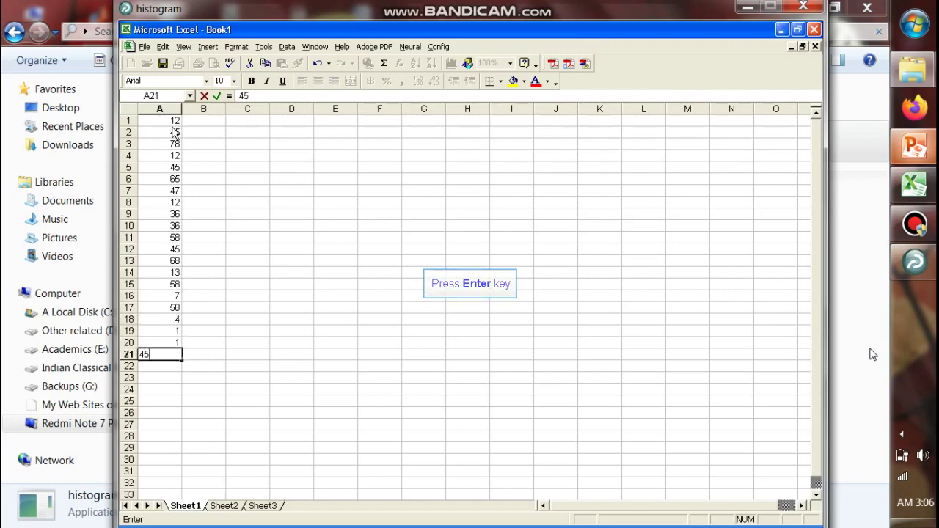
{"action": "key", "text": "Return"}
{"action": "type", "text": "689"}
{"action": "key", "text": "Return"}
{"action": "type", "text": "54"}
{"action": "key", "text": "Return"}
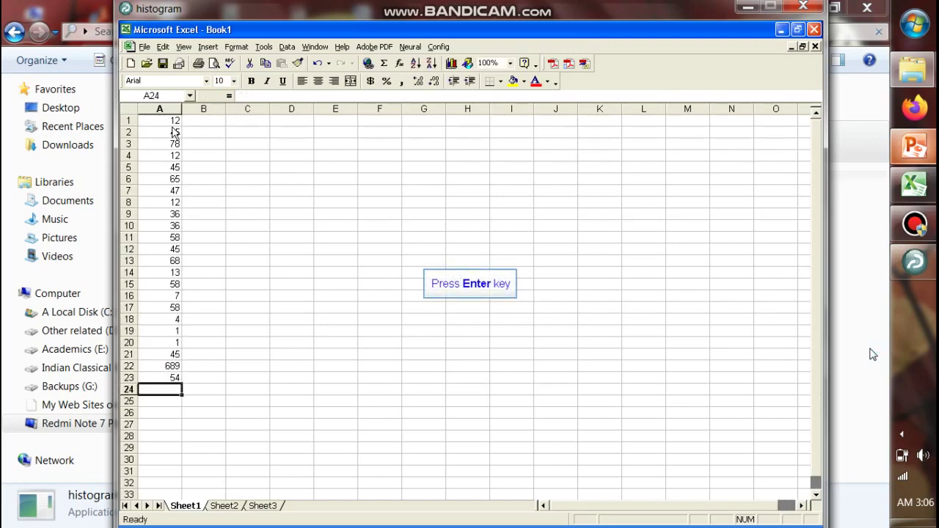
Change the value in cell A22 to 69.
{"action": "key", "text": "Up"}
{"action": "key", "text": "Up"}
{"action": "type", "text": "69"}
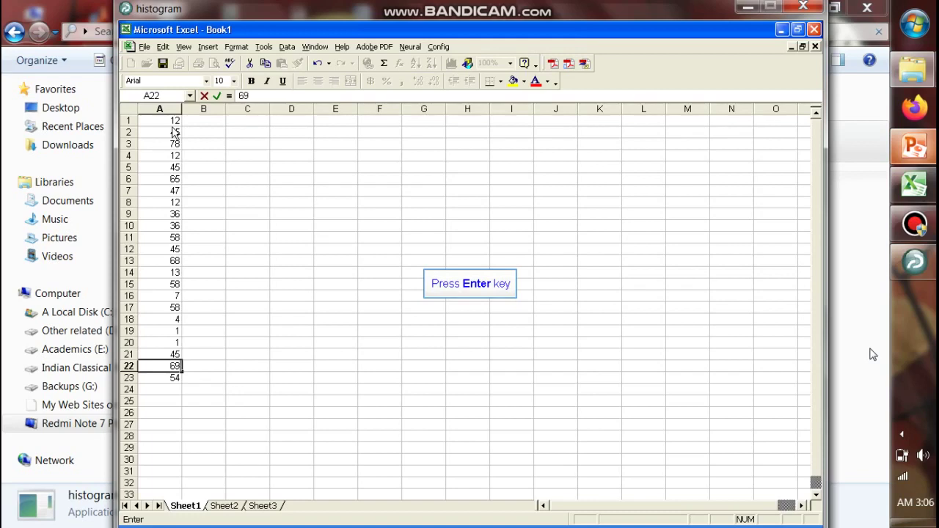
{"action": "key", "text": "Return"}
{"action": "key", "text": "Return"}
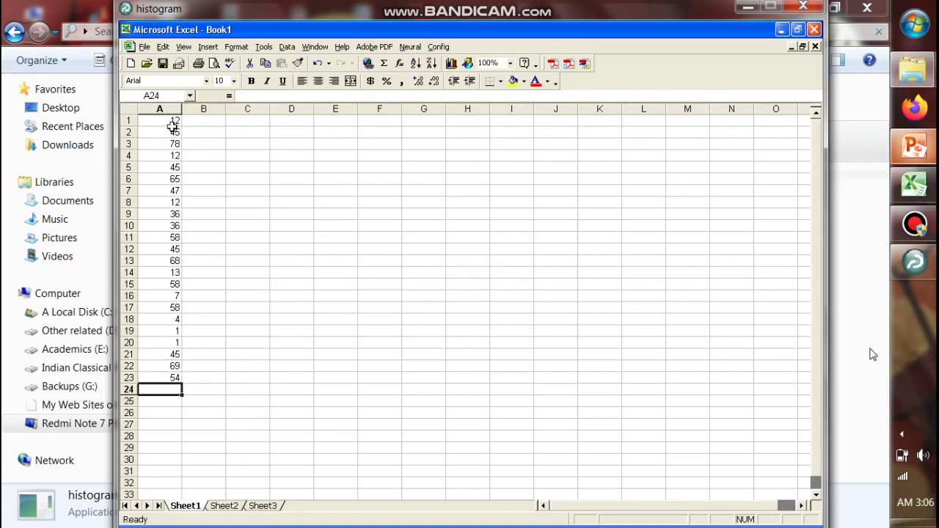
Complete the column A data with 56 in A24 and 89 in A25.
{"action": "type", "text": "568"}
{"action": "key", "text": "BackSpace"}
{"action": "key", "text": "Return"}
{"action": "type", "text": "89"}
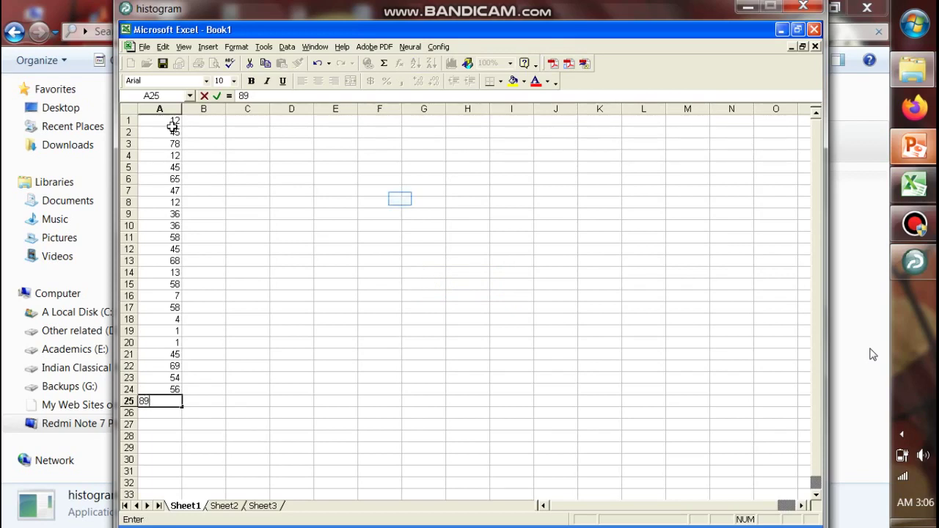
Start a list of histogram bin limits with 0, 10, 20 and 30 in cells F6 to F9.
{"action": "left_click", "coordinate": [400, 182]}
{"action": "type", "text": "0"}
{"action": "key", "text": "Return"}
{"action": "type", "text": "10"}
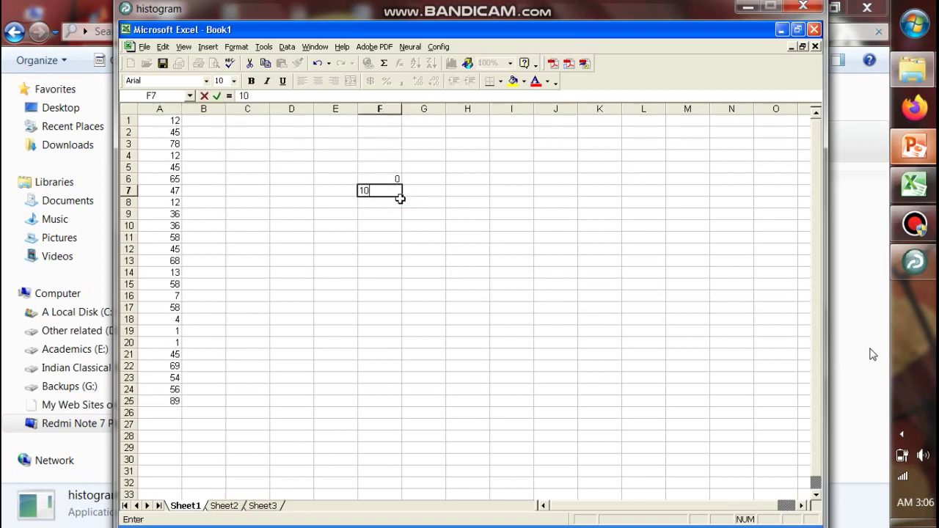
{"action": "key", "text": "Return"}
{"action": "type", "text": "20"}
{"action": "key", "text": "Return"}
{"action": "type", "text": "30"}
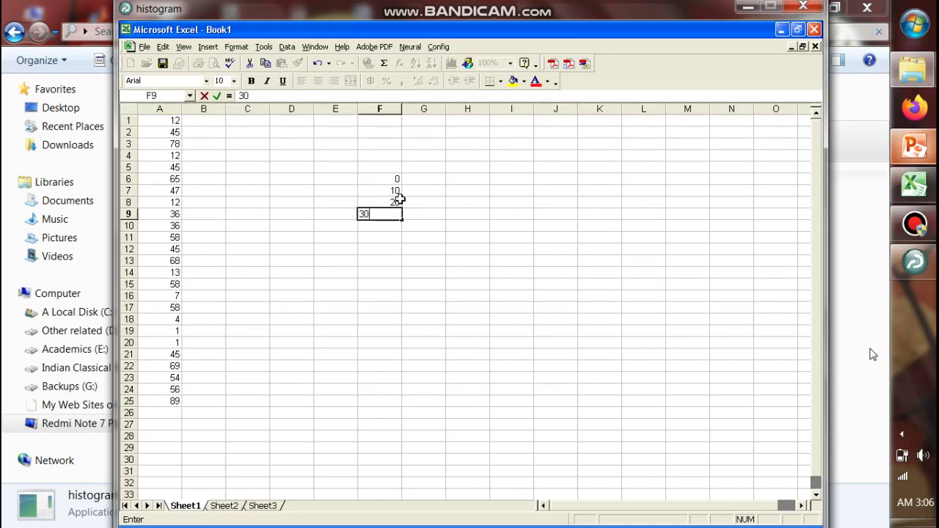
{"action": "key", "text": "Return"}
Add the bin limits 40 and 50 in cells F10 and F11, correcting any mistyped entry.
{"action": "type", "text": "40"}
{"action": "key", "text": "Return"}
{"action": "type", "text": "5"}
{"action": "key", "text": "Return"}
{"action": "type", "text": "0"}
{"action": "key", "text": "Up"}
{"action": "type", "text": "50"}
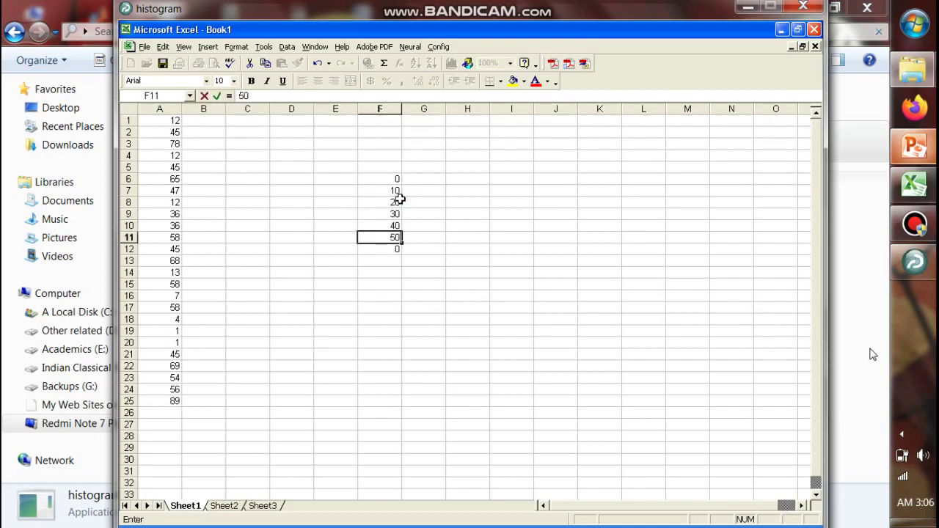
{"action": "key", "text": "Return"}
Finish the bin limits with 60, 70, 80, 90 and 100 in cells F12 to F16.
{"action": "type", "text": "60"}
{"action": "key", "text": "Return"}
{"action": "type", "text": "70"}
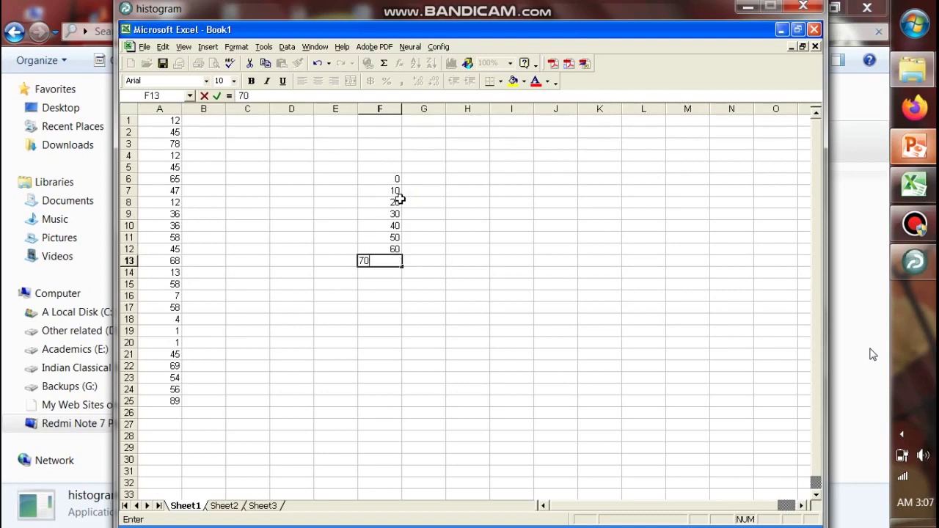
{"action": "key", "text": "Return"}
{"action": "type", "text": "80"}
{"action": "key", "text": "Return"}
{"action": "type", "text": "90"}
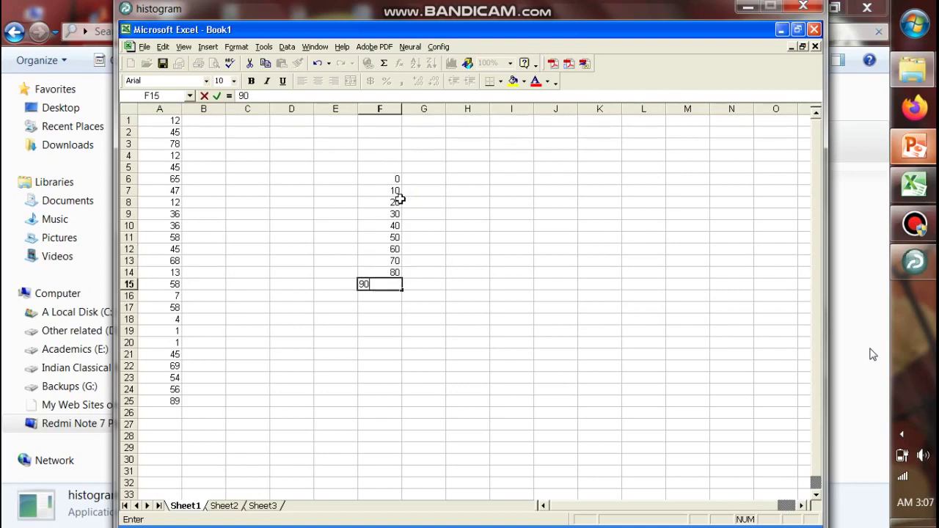
{"action": "key", "text": "Return"}
{"action": "type", "text": "100"}
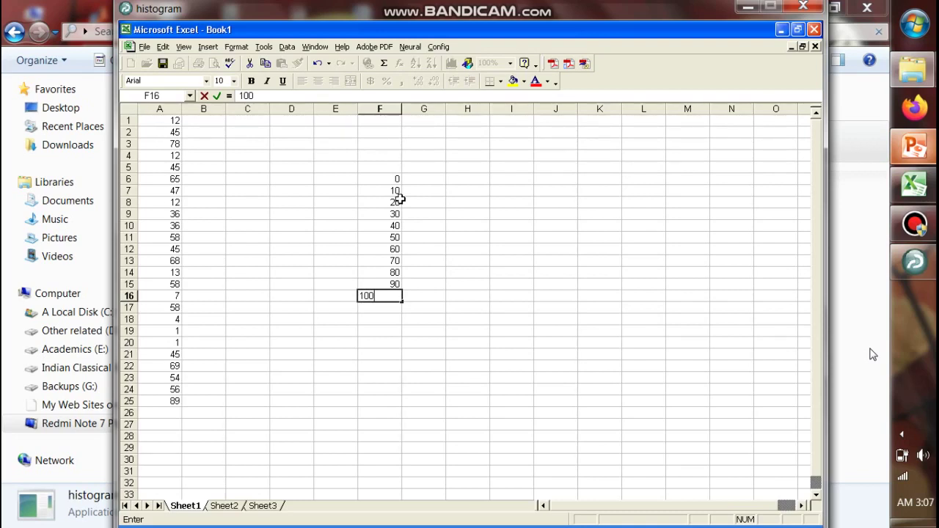
Select the bin limits F6:F16 and open the Histogram tool from Data Analysis.
{"action": "left_click_drag", "start_coordinate": [396, 179], "coordinate": [393, 298]}
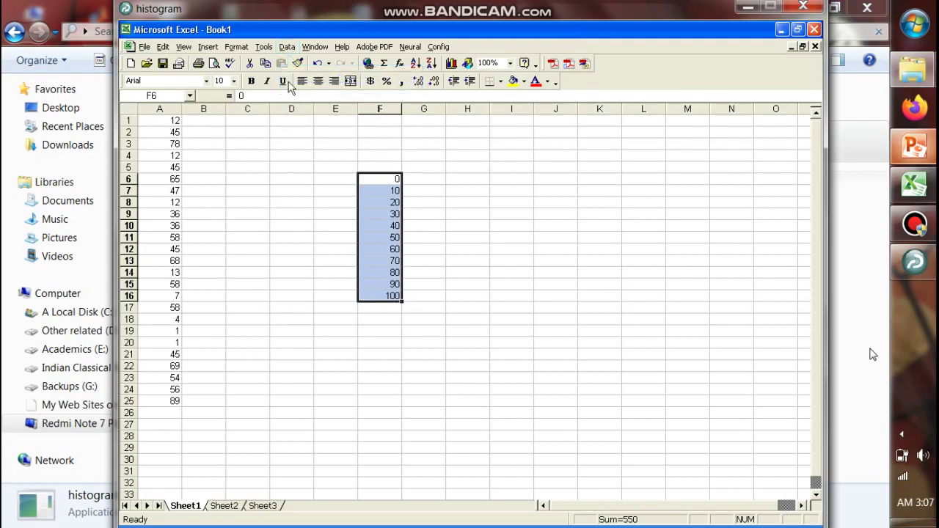
{"action": "left_click", "coordinate": [287, 47]}
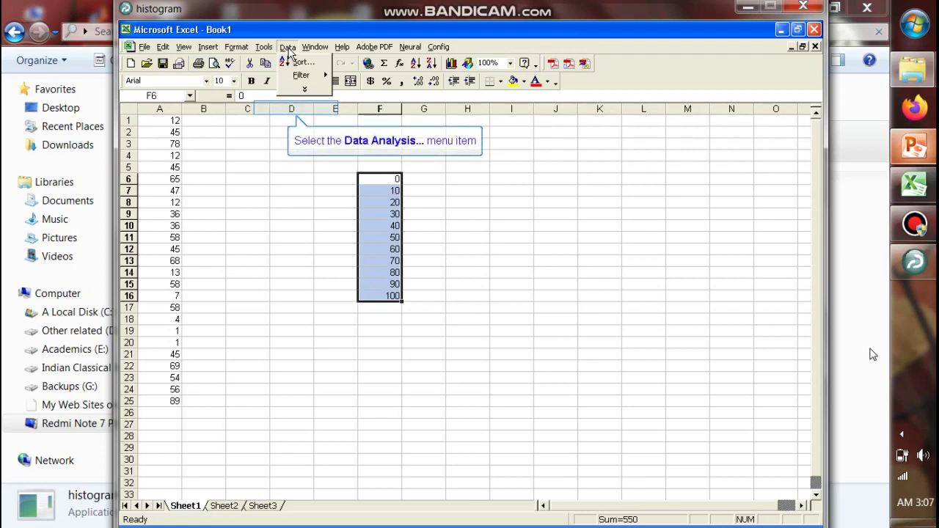
{"action": "left_click", "coordinate": [291, 112]}
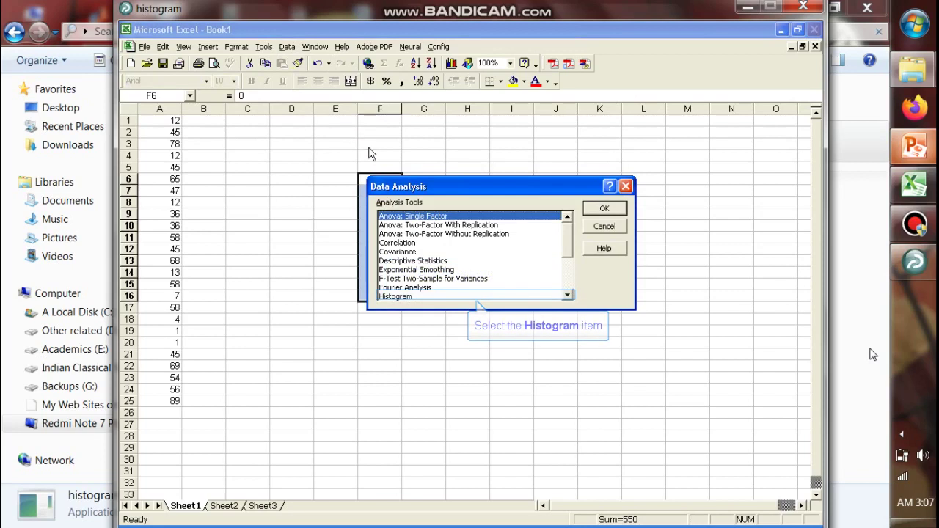
{"action": "left_click", "coordinate": [404, 298]}
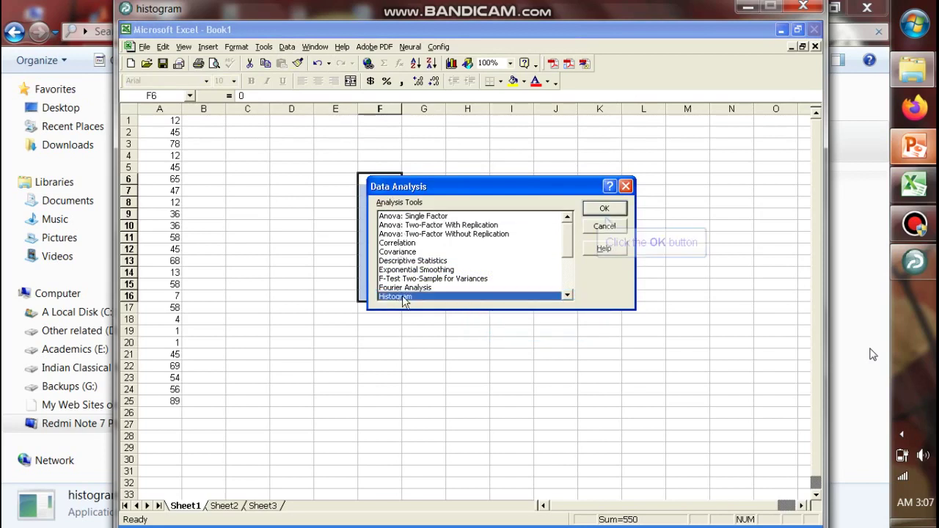
{"action": "left_click", "coordinate": [602, 212]}
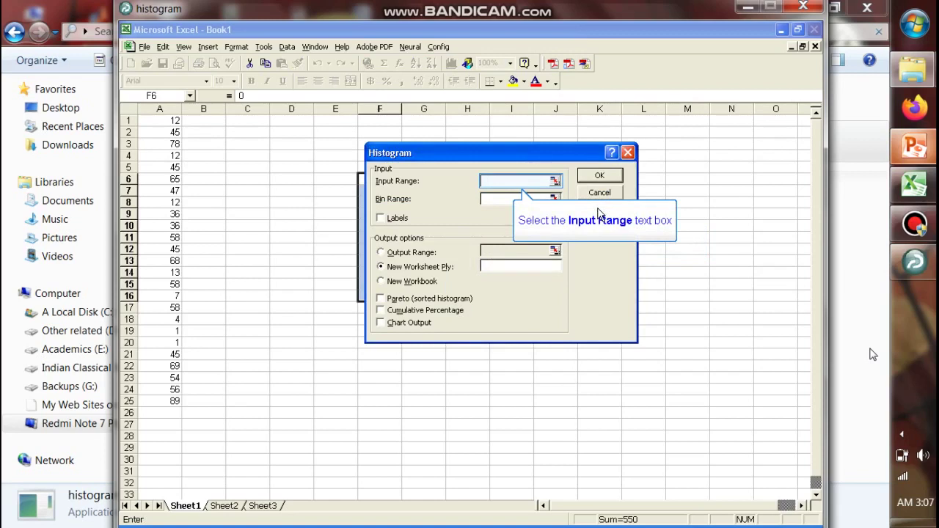
Set the histogram's input range to the data in A1:A25.
{"action": "left_click", "coordinate": [556, 181]}
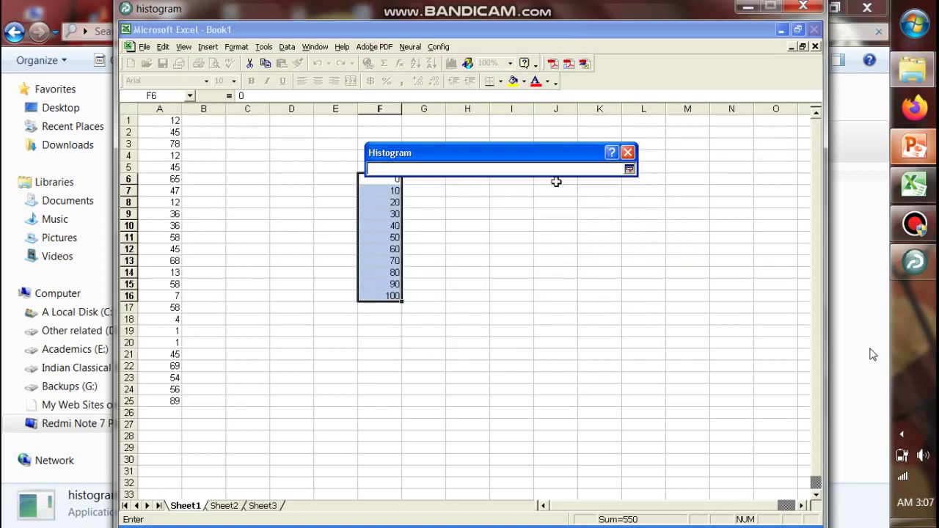
{"action": "left_click_drag", "start_coordinate": [160, 121], "coordinate": [150, 404]}
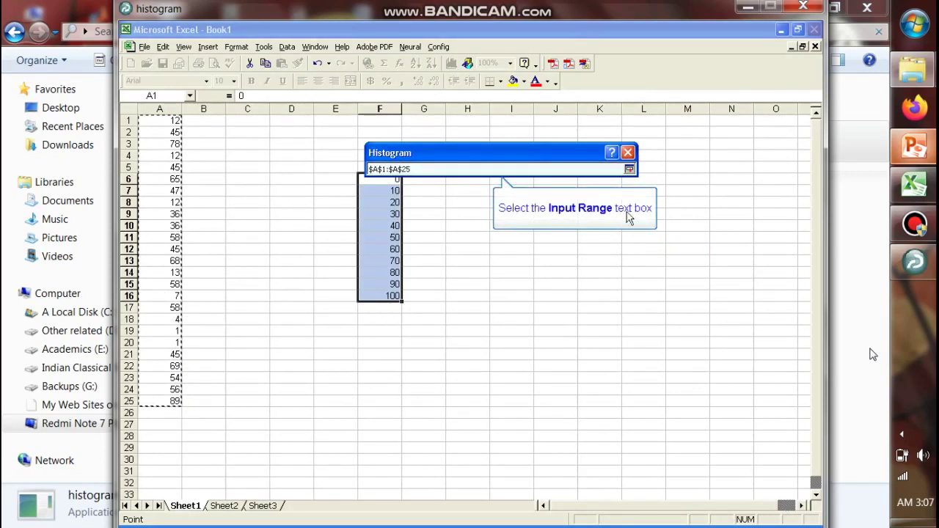
{"action": "left_click", "coordinate": [628, 169]}
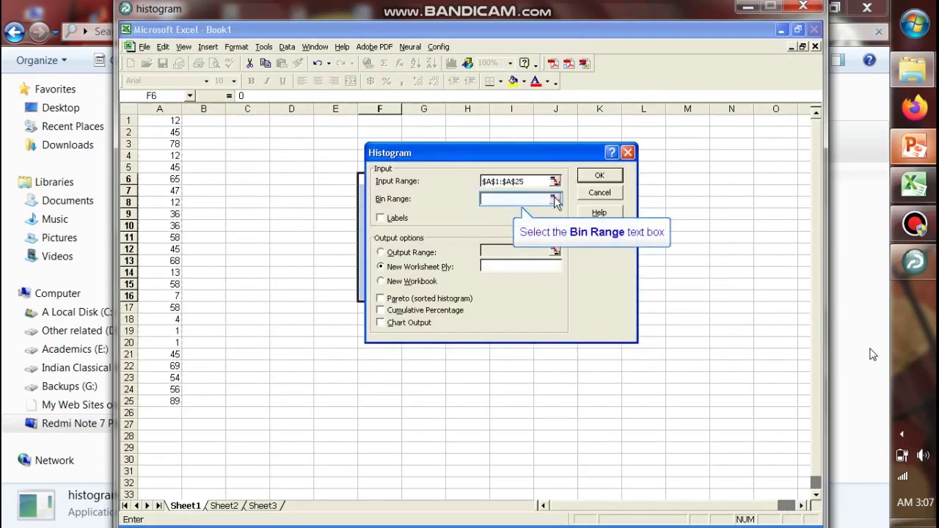
Set the bin range to F6:F16 and generate the histogram with Chart Output enabled.
{"action": "left_click", "coordinate": [555, 200]}
{"action": "left_click_drag", "start_coordinate": [391, 198], "coordinate": [389, 295]}
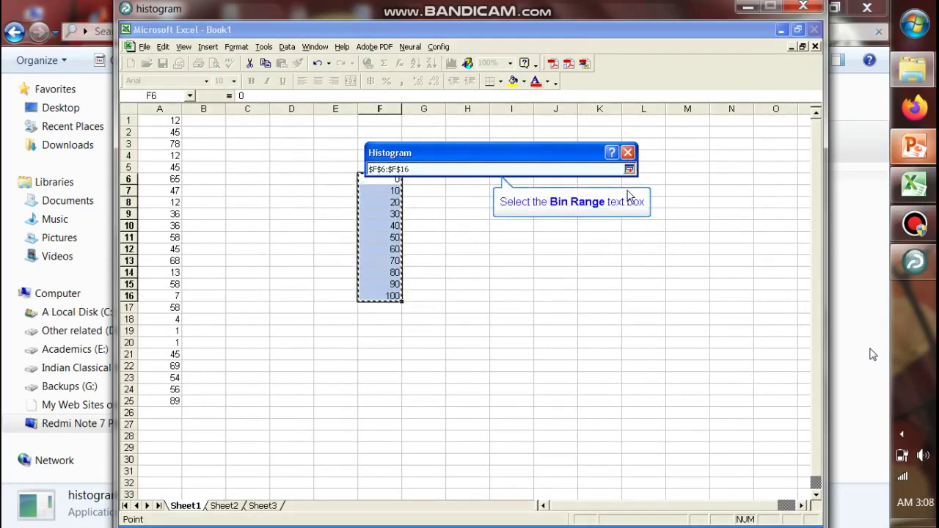
{"action": "left_click", "coordinate": [629, 169]}
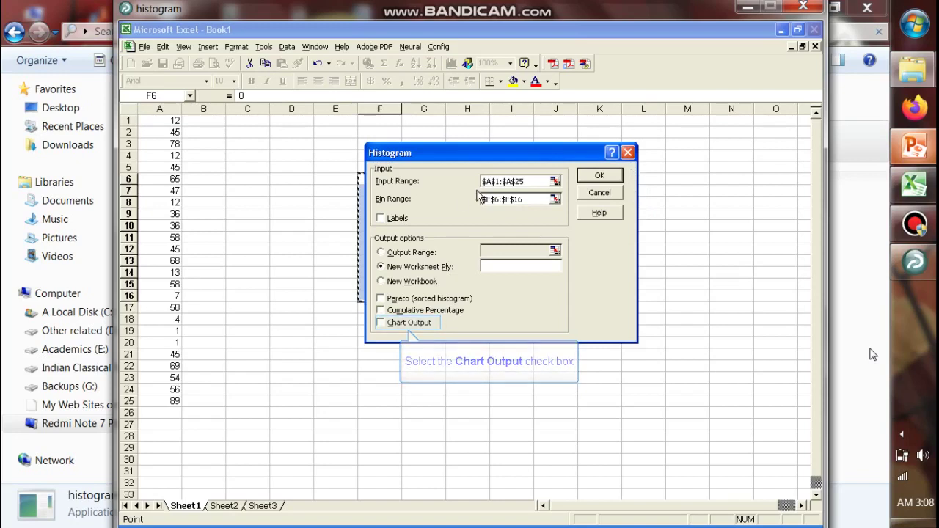
{"action": "left_click", "coordinate": [381, 323]}
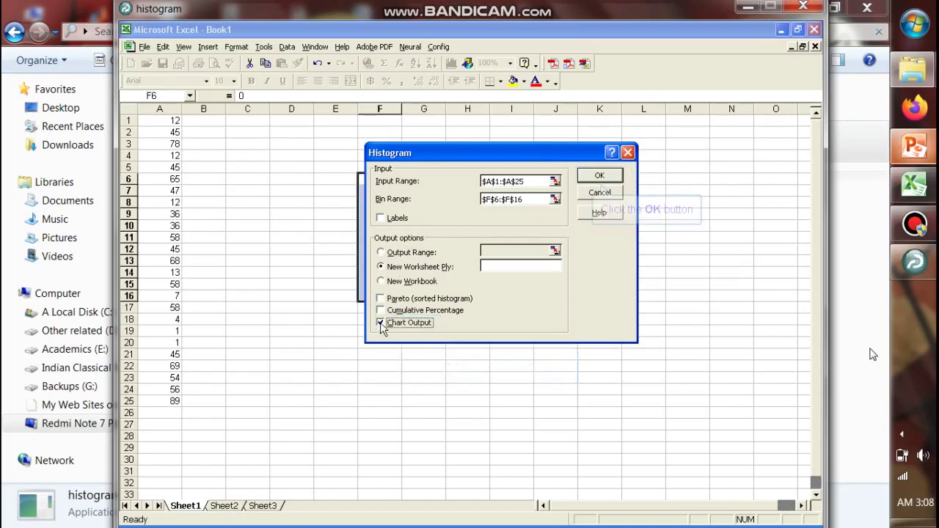
{"action": "left_click", "coordinate": [599, 176]}
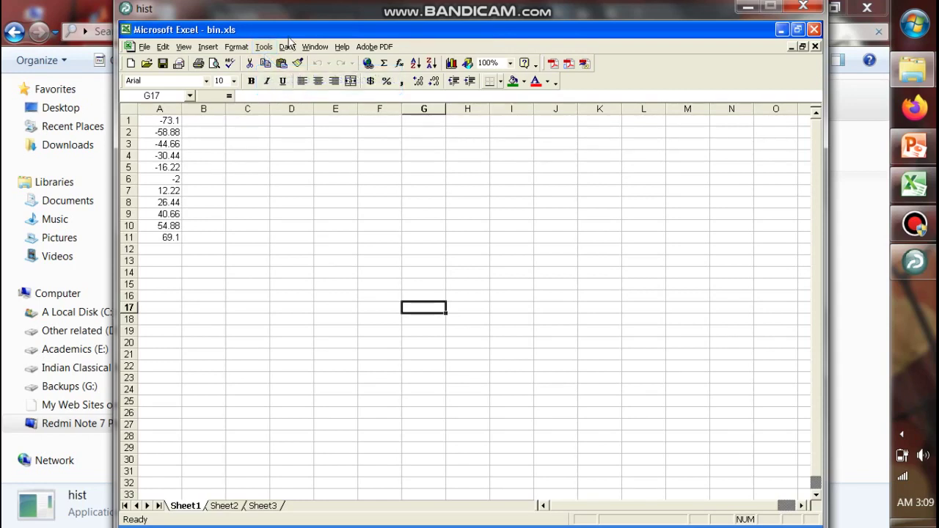
Start recording a new macro named hist in the bin.xls workbook.
{"action": "left_click", "coordinate": [265, 47]}
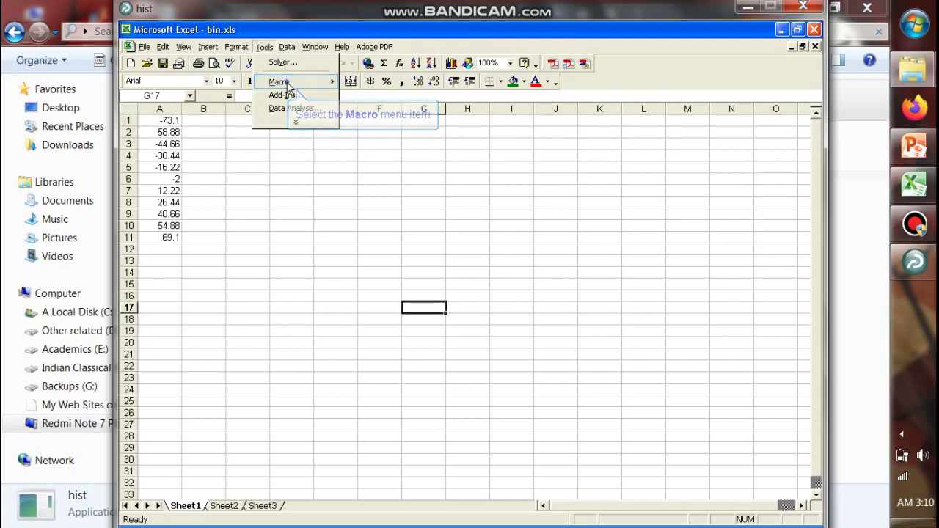
{"action": "mouse_move", "coordinate": [288, 87]}
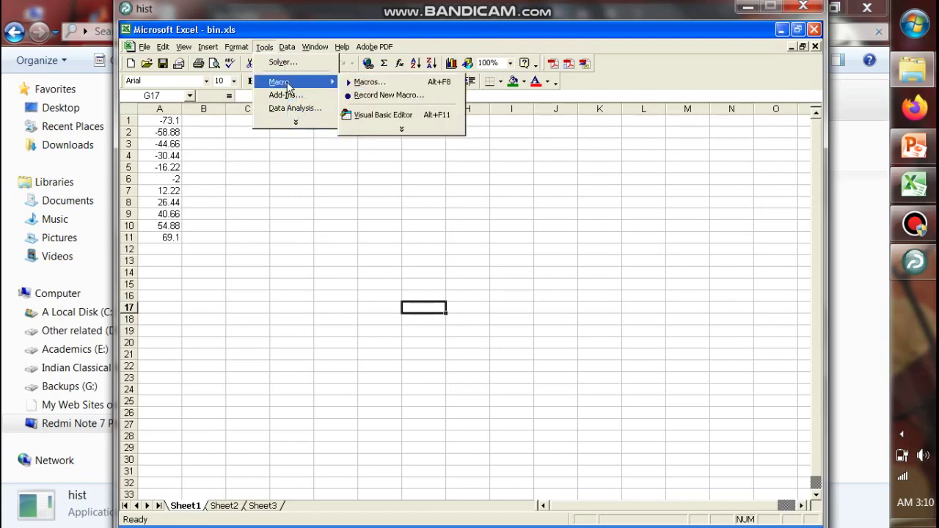
{"action": "left_click", "coordinate": [400, 95]}
{"action": "type", "text": "hi"}
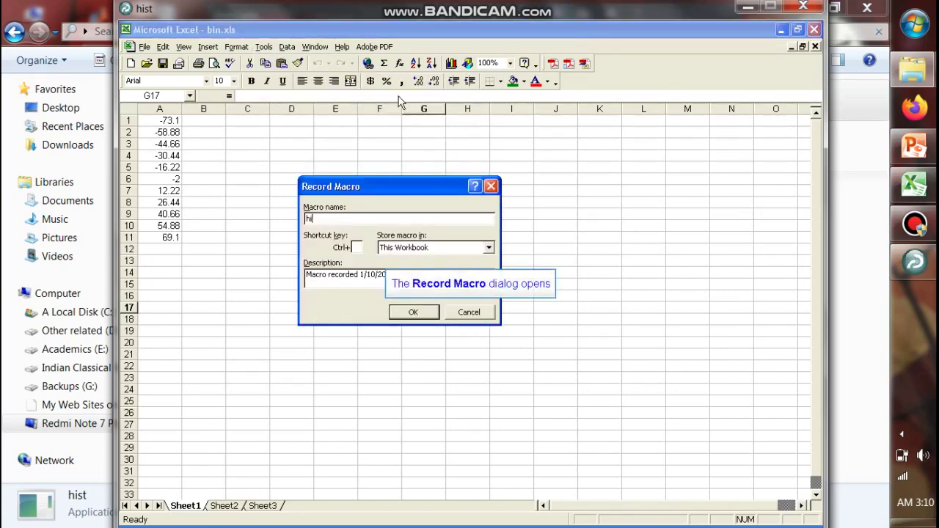
{"action": "type", "text": "st"}
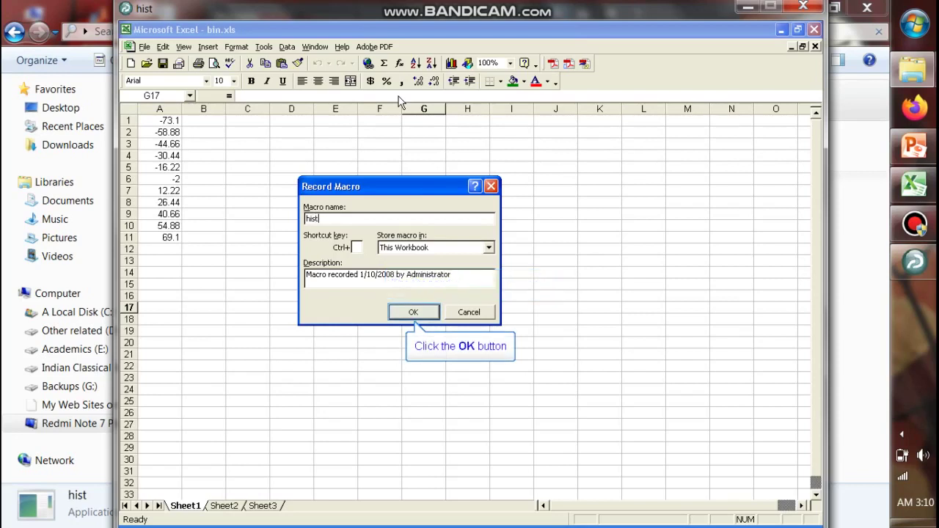
{"action": "left_click", "coordinate": [412, 312]}
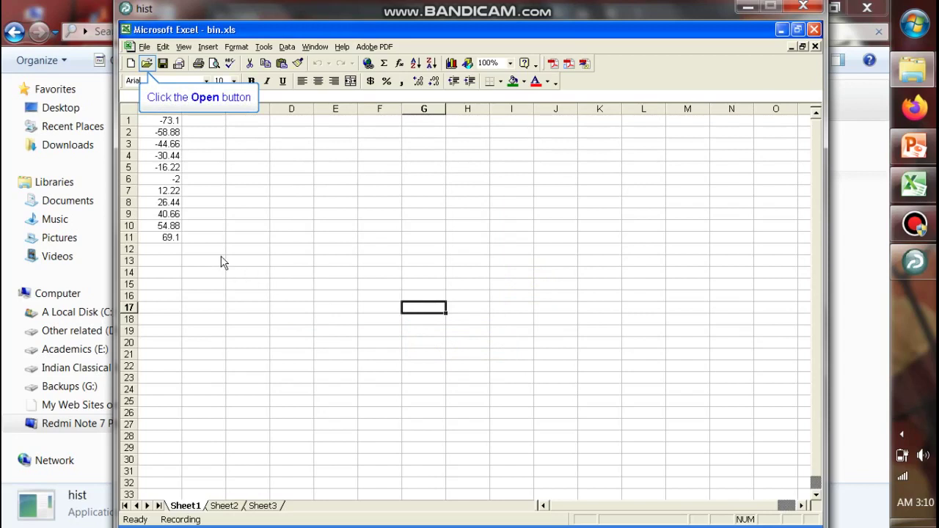
Browse for a file to open in the Nimmysignal folder on drive DISK1_VOL3 (E:).
{"action": "left_click", "coordinate": [147, 63]}
{"action": "double_click", "coordinate": [283, 176]}
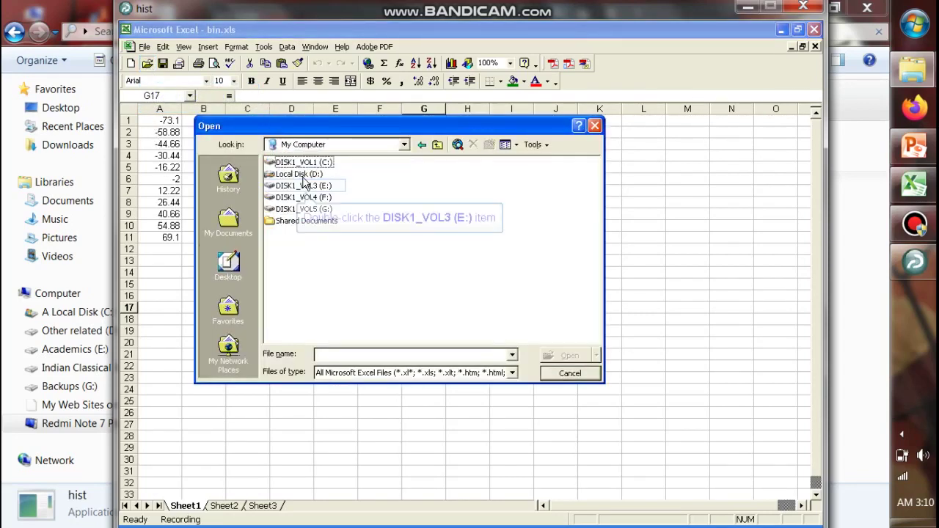
{"action": "double_click", "coordinate": [306, 185]}
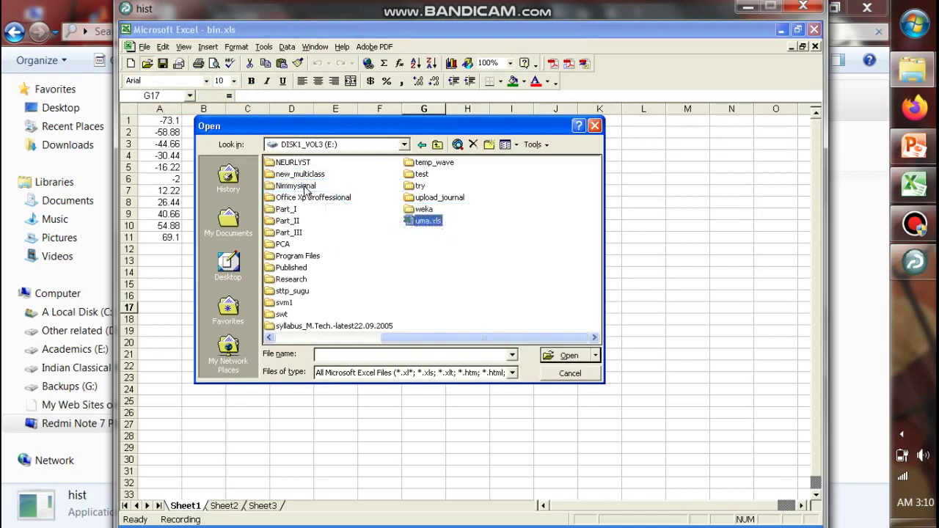
{"action": "double_click", "coordinate": [305, 187]}
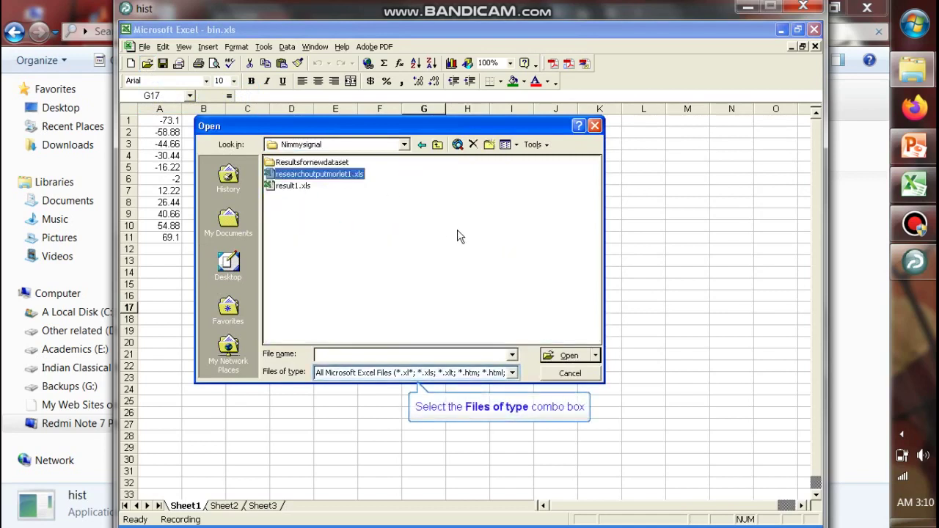
Show all file types in the Nimmysignal folder and open the text file 11.txt.
{"action": "left_click", "coordinate": [512, 373]}
{"action": "left_click", "coordinate": [348, 384]}
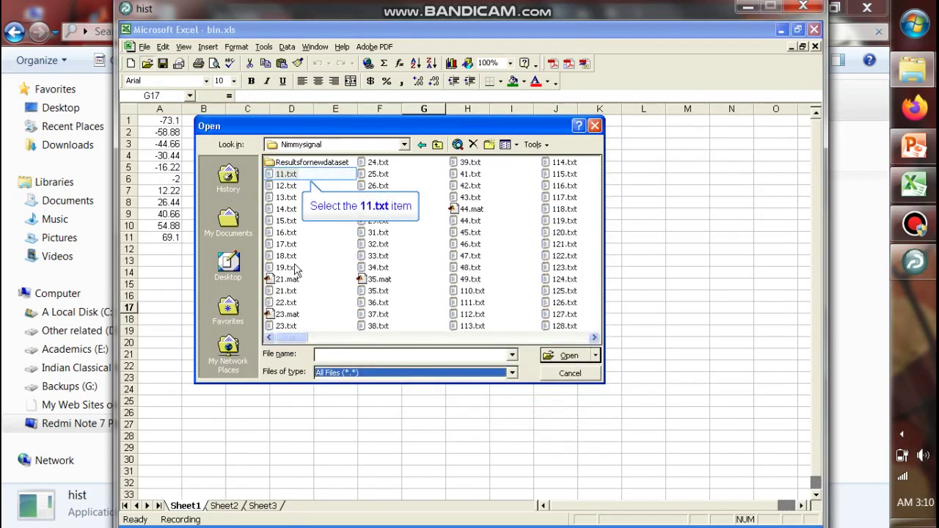
{"action": "left_click", "coordinate": [286, 175]}
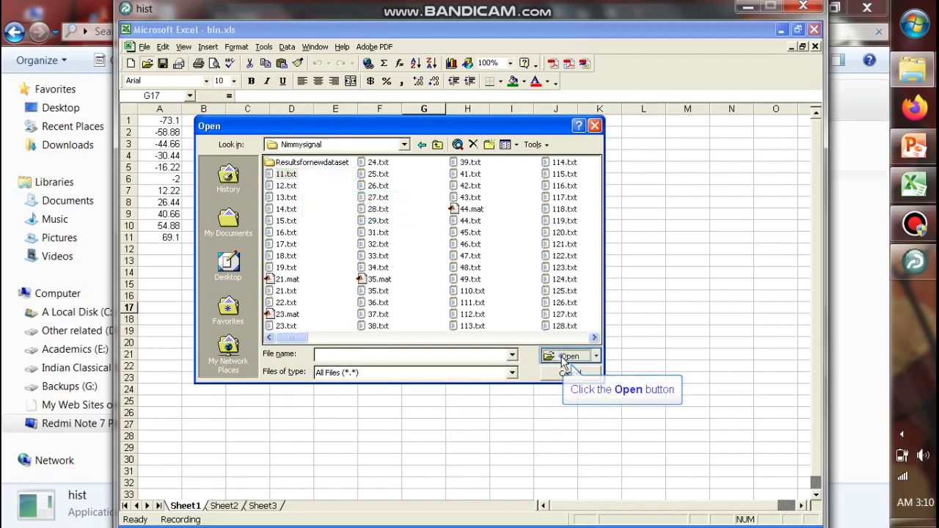
{"action": "left_click", "coordinate": [563, 356]}
Import 11.txt as delimited text with the General column format and maximize its workbook window.
{"action": "left_click", "coordinate": [487, 362]}
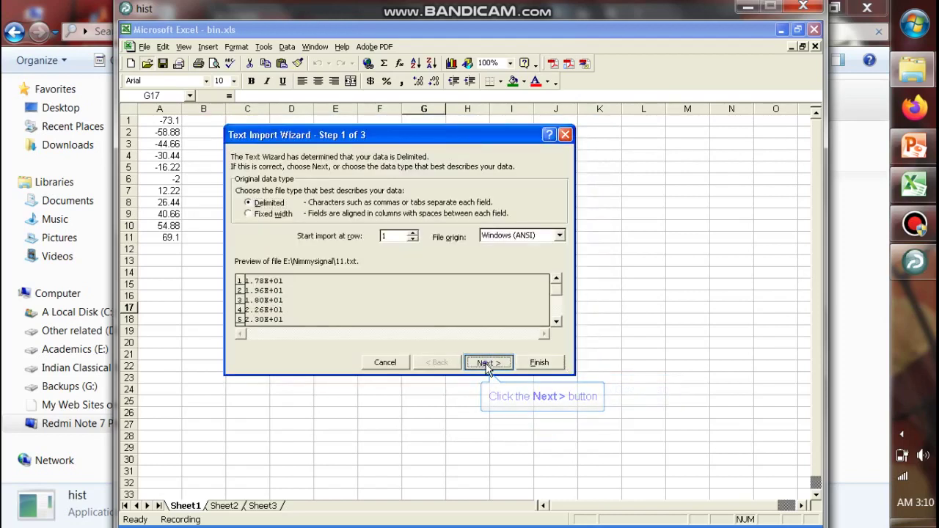
{"action": "left_click", "coordinate": [487, 363]}
{"action": "left_click", "coordinate": [547, 363]}
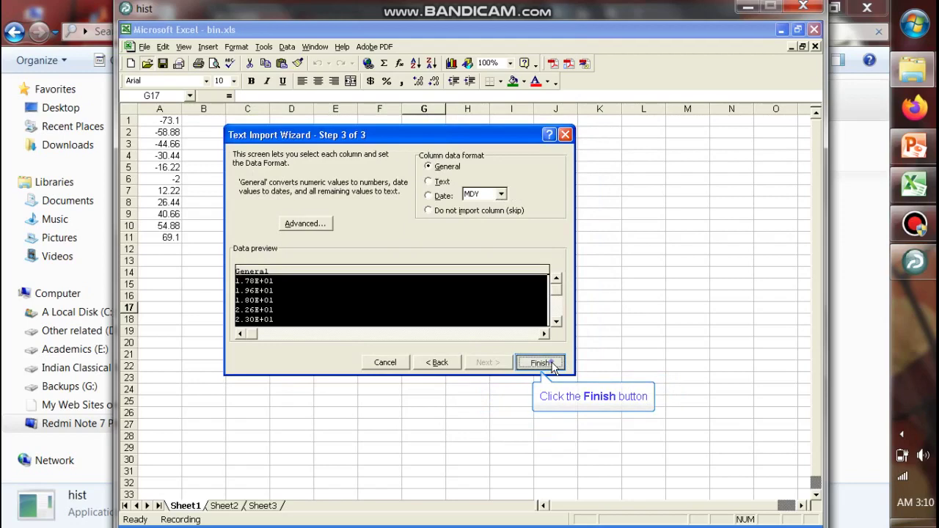
{"action": "double_click", "coordinate": [439, 131]}
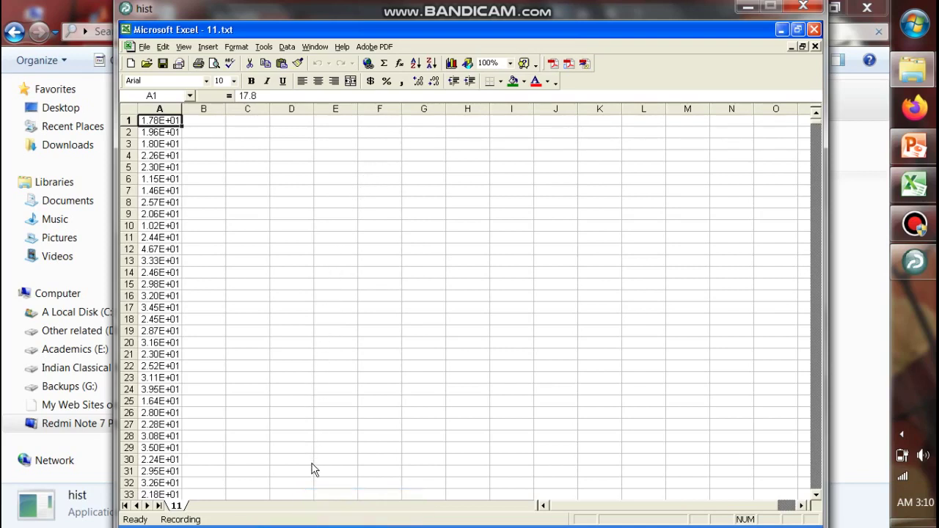
Copy the bin limits in A1:A11 of the bin.xls workbook.
{"action": "key", "text": "alt+Tab"}
{"action": "left_click_drag", "start_coordinate": [169, 120], "coordinate": [168, 237]}
{"action": "right_click", "coordinate": [166, 192]}
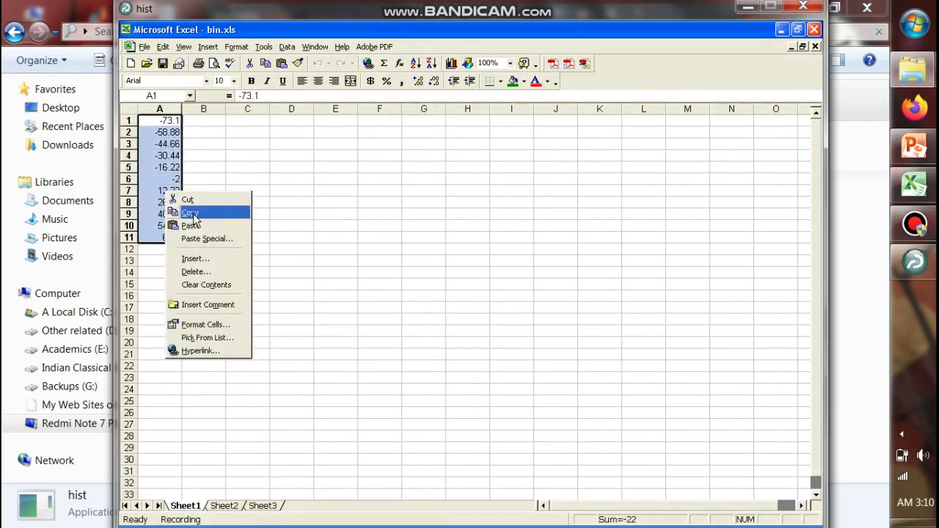
{"action": "left_click", "coordinate": [190, 212]}
Paste the copied bin limits as values only into 11.txt, starting at cell D1.
{"action": "key", "text": "alt+Tab"}
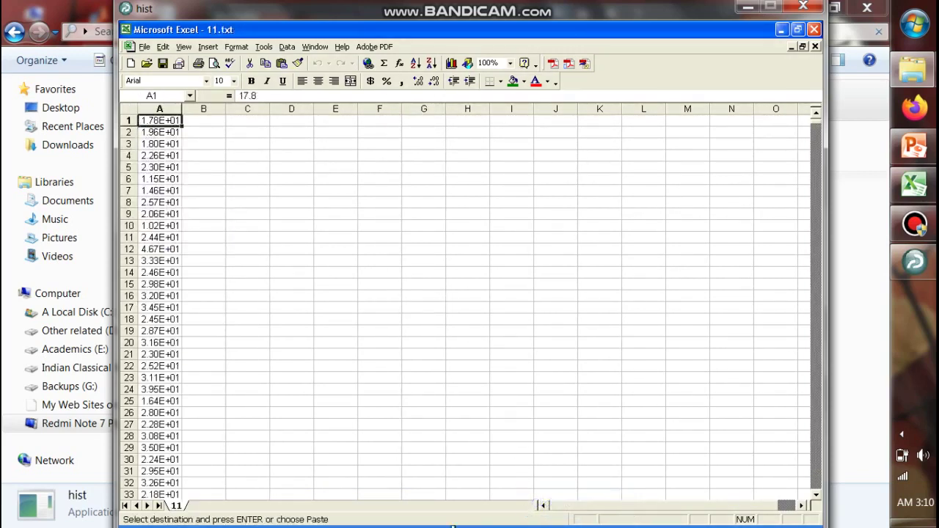
{"action": "right_click", "coordinate": [296, 123]}
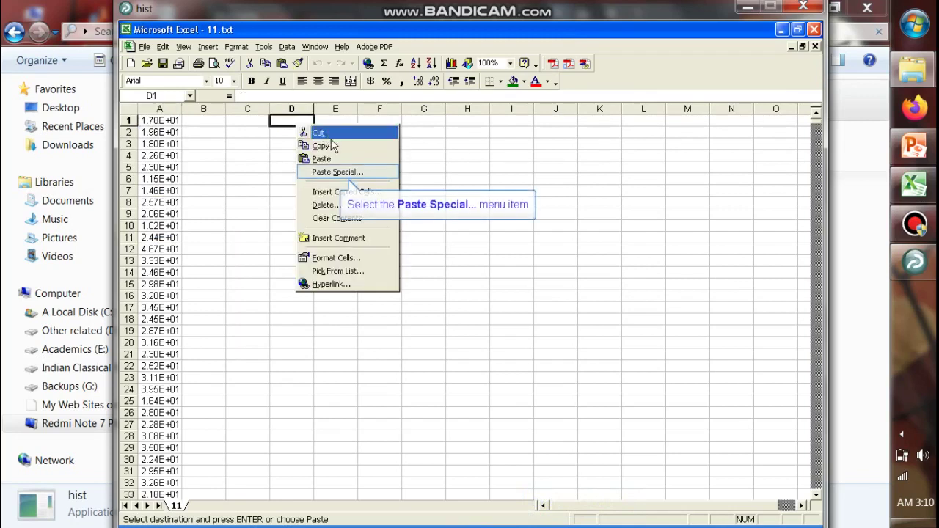
{"action": "left_click", "coordinate": [339, 173]}
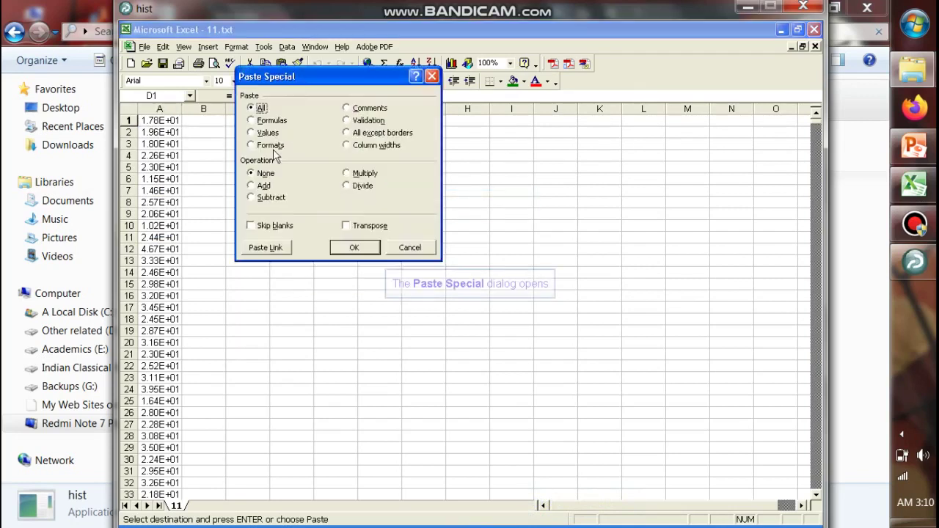
{"action": "left_click", "coordinate": [269, 133]}
{"action": "left_click", "coordinate": [369, 246]}
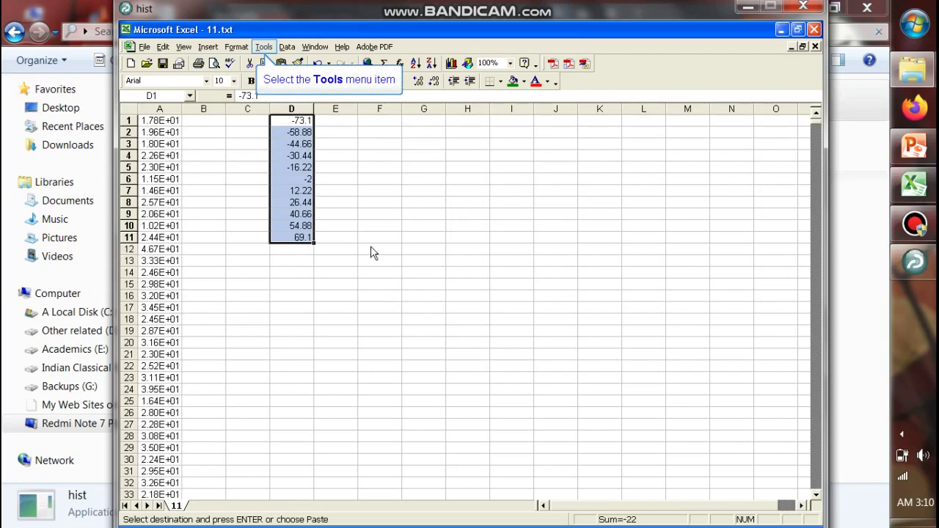
Start the Histogram analysis tool on 11.txt and set its input range to the whole of column A.
{"action": "left_click", "coordinate": [265, 49]}
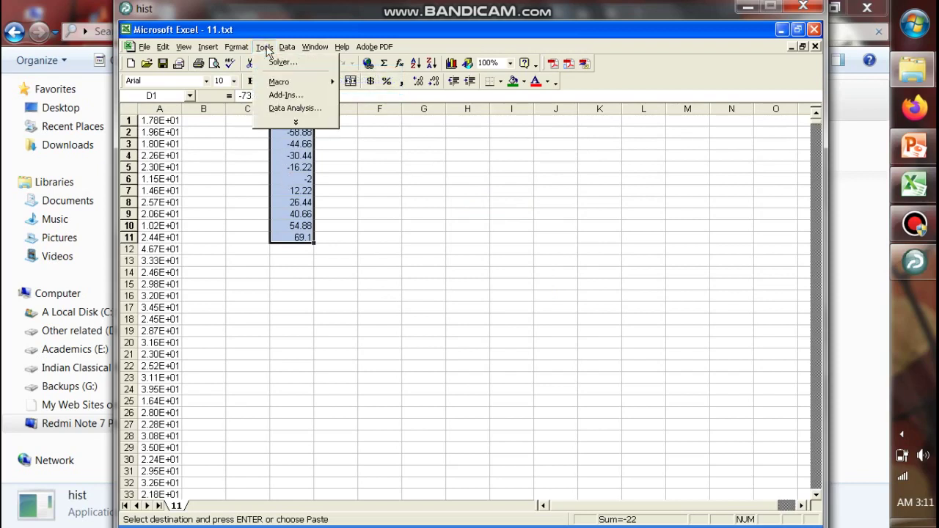
{"action": "left_click", "coordinate": [294, 108]}
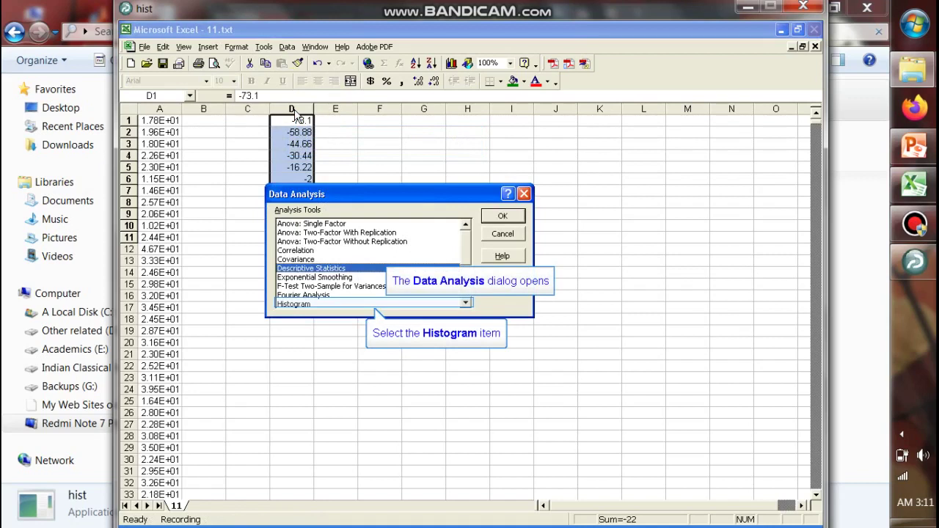
{"action": "left_click", "coordinate": [297, 304]}
{"action": "left_click", "coordinate": [499, 220]}
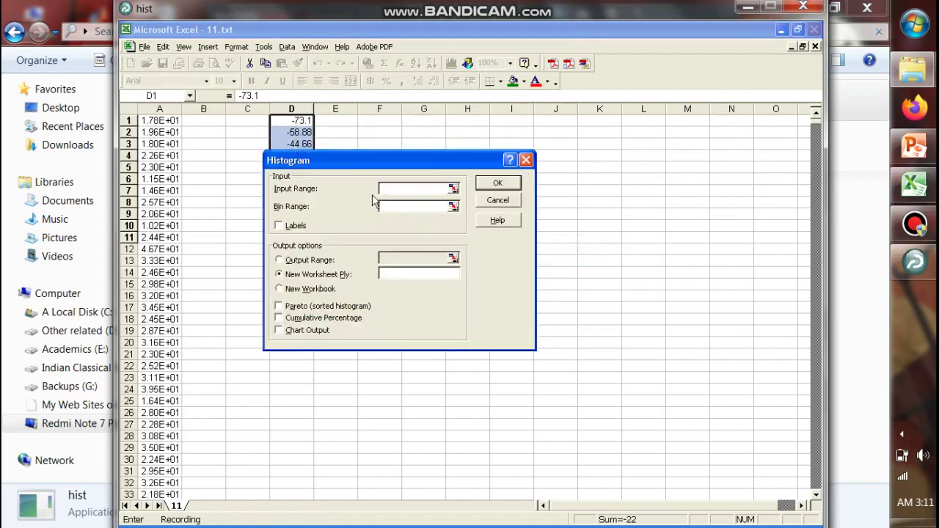
{"action": "left_click_drag", "start_coordinate": [352, 167], "coordinate": [452, 157]}
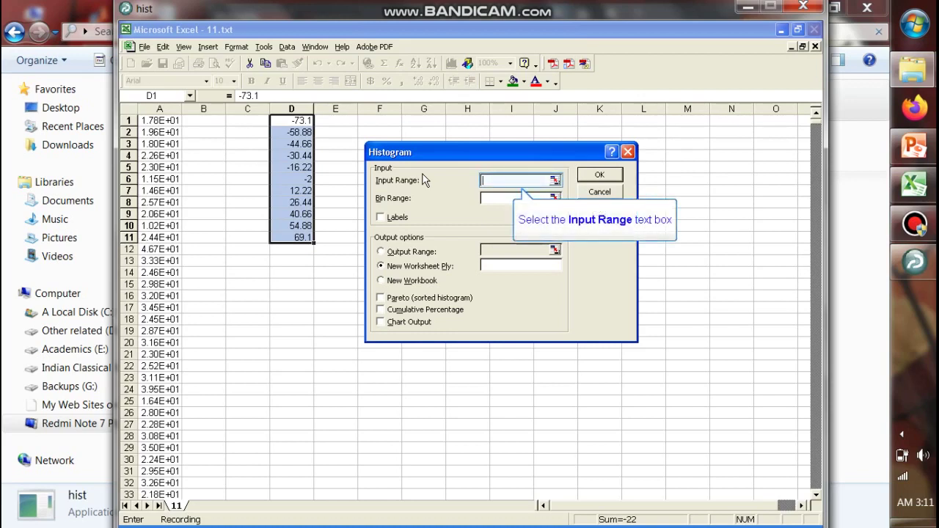
{"action": "left_click", "coordinate": [555, 180]}
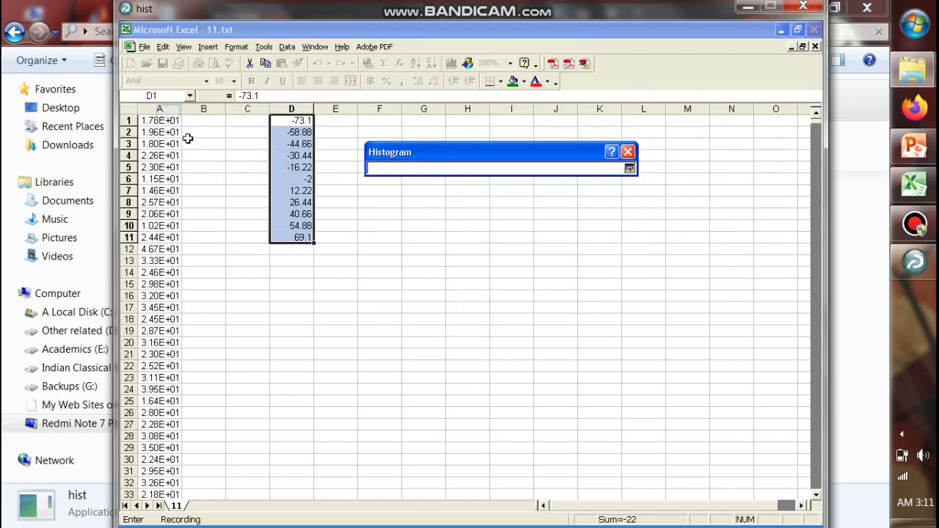
{"action": "left_click", "coordinate": [160, 110]}
{"action": "left_click", "coordinate": [629, 170]}
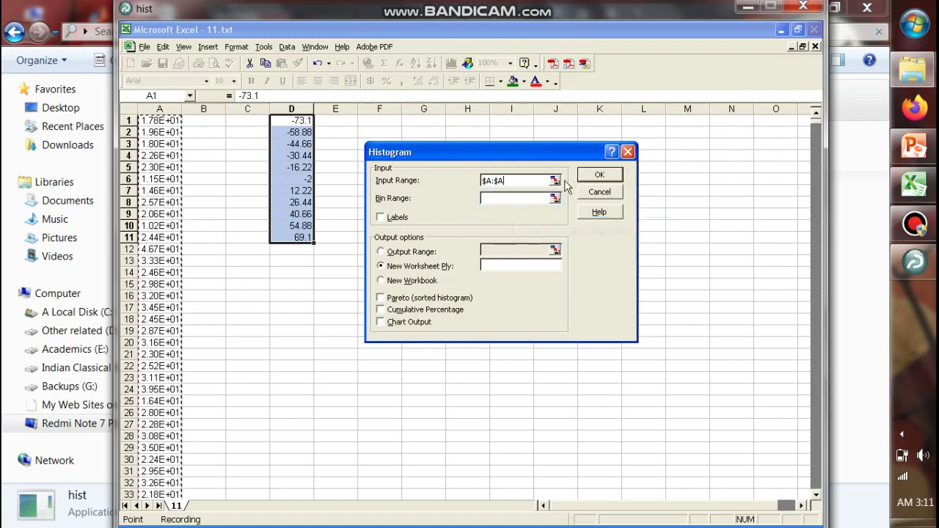
Set the bin range to D1:D11 and generate the histogram on a new worksheet, dismissing the Windows color scheme prompts.
{"action": "left_click", "coordinate": [555, 198]}
{"action": "left_click_drag", "start_coordinate": [293, 123], "coordinate": [301, 244]}
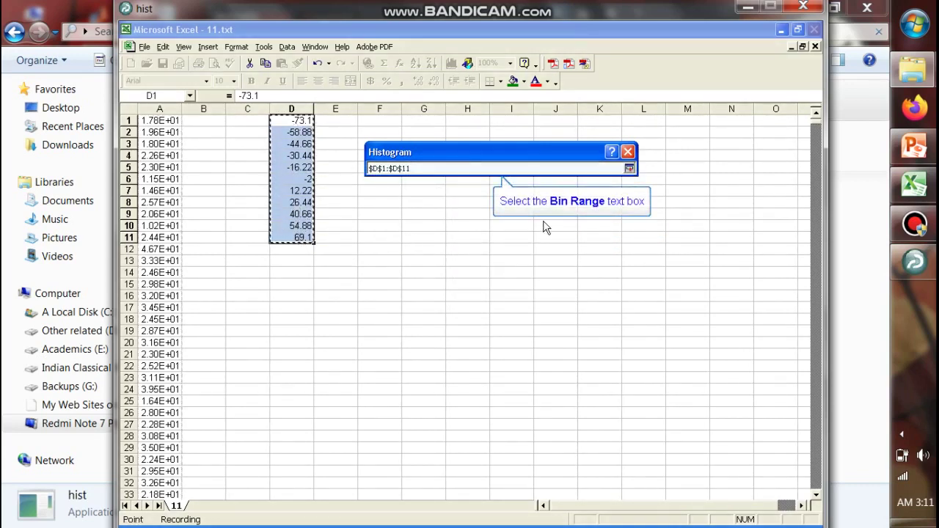
{"action": "left_click", "coordinate": [629, 169]}
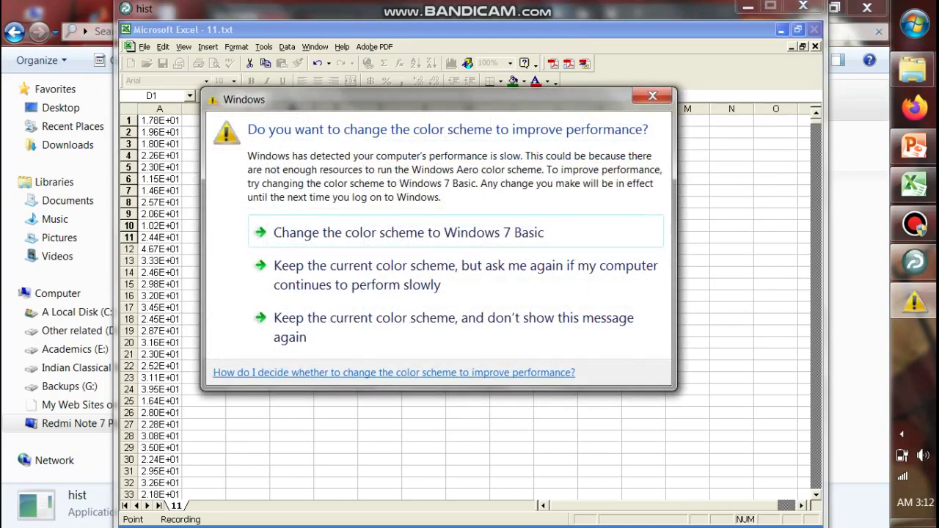
{"action": "left_click", "coordinate": [652, 95]}
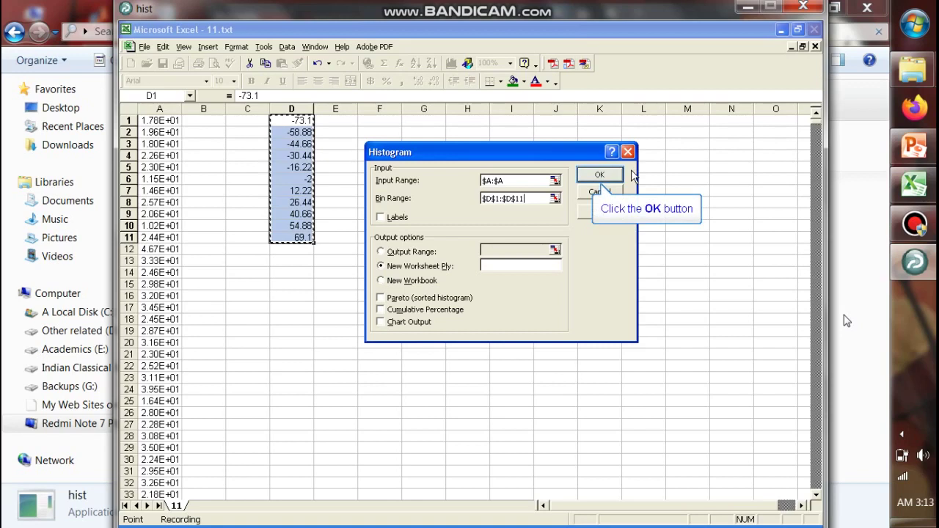
{"action": "left_click", "coordinate": [598, 176]}
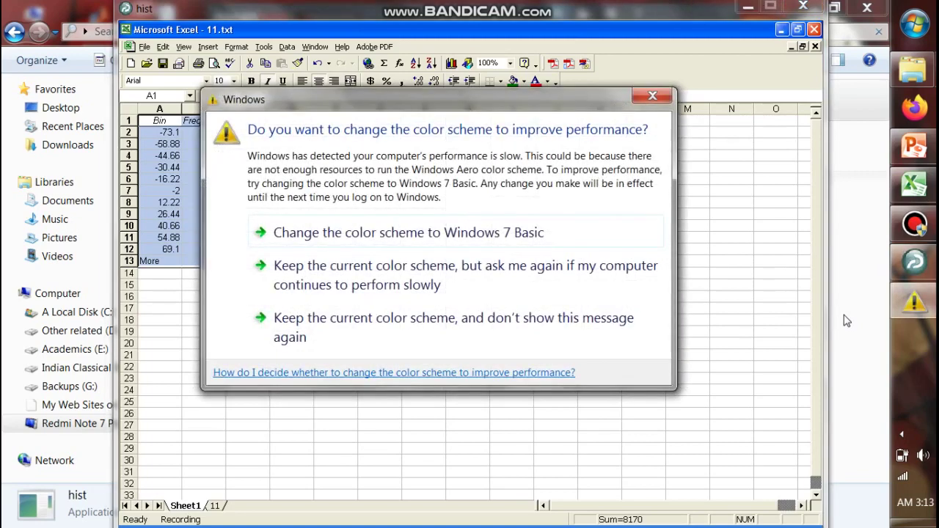
{"action": "left_click", "coordinate": [652, 96]}
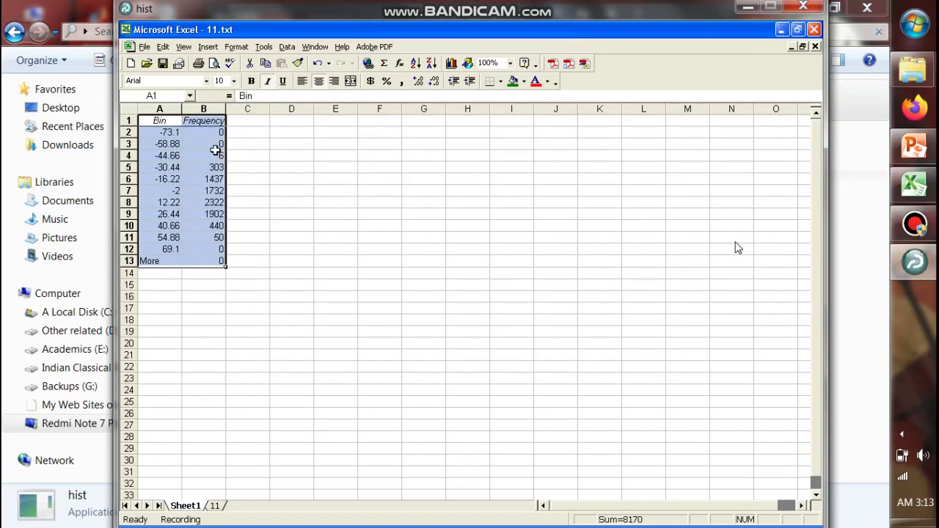
Copy the histogram frequencies in B2:B13 of the new worksheet.
{"action": "left_click_drag", "start_coordinate": [206, 132], "coordinate": [208, 261]}
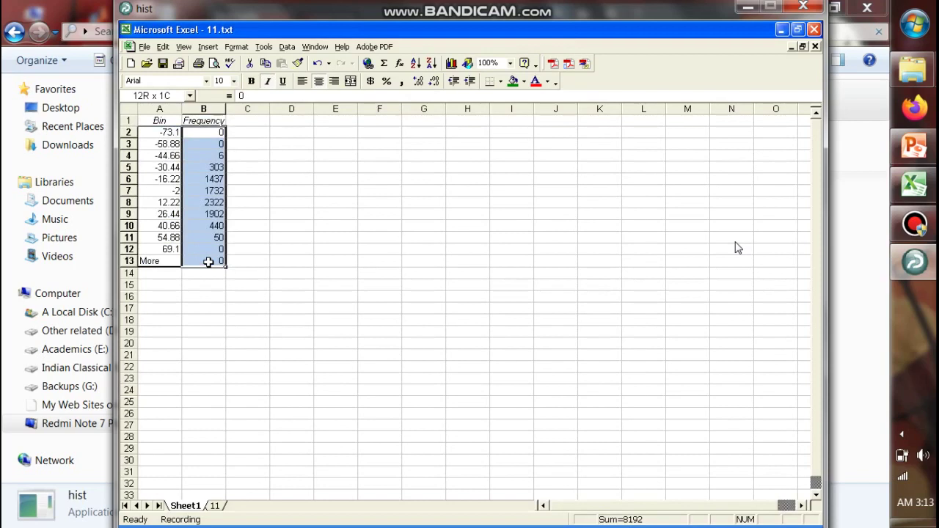
{"action": "right_click", "coordinate": [213, 224]}
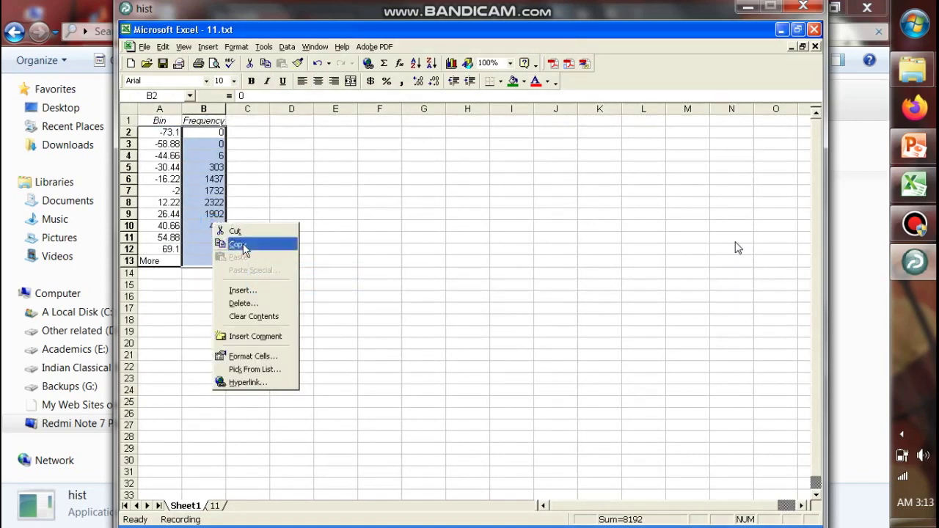
{"action": "left_click", "coordinate": [244, 250]}
Paste the frequencies into bin.xls as transposed values, starting at cell C1.
{"action": "key", "text": "ctrl+F6"}
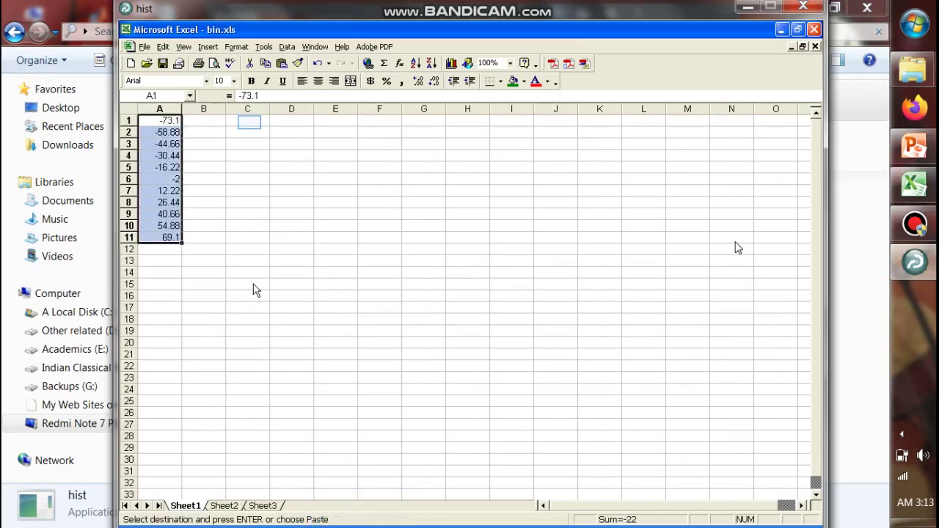
{"action": "right_click", "coordinate": [249, 125]}
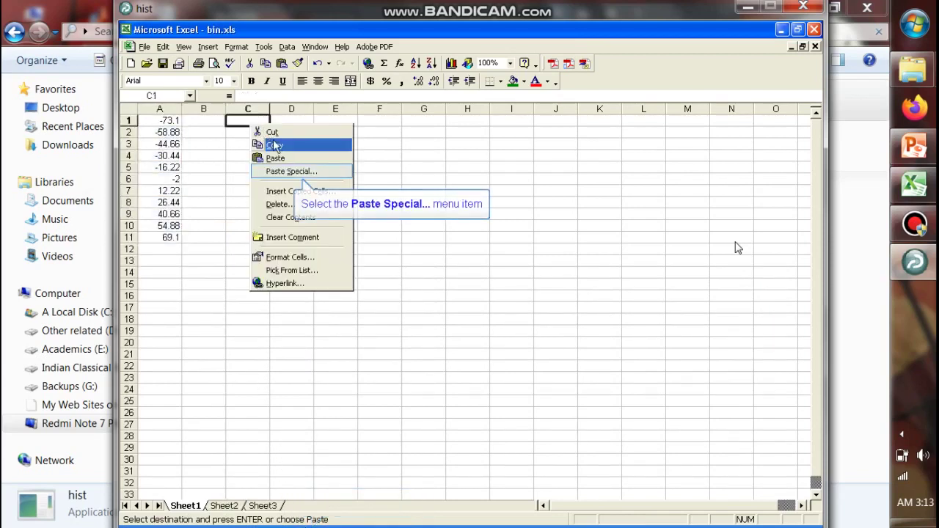
{"action": "left_click", "coordinate": [281, 172]}
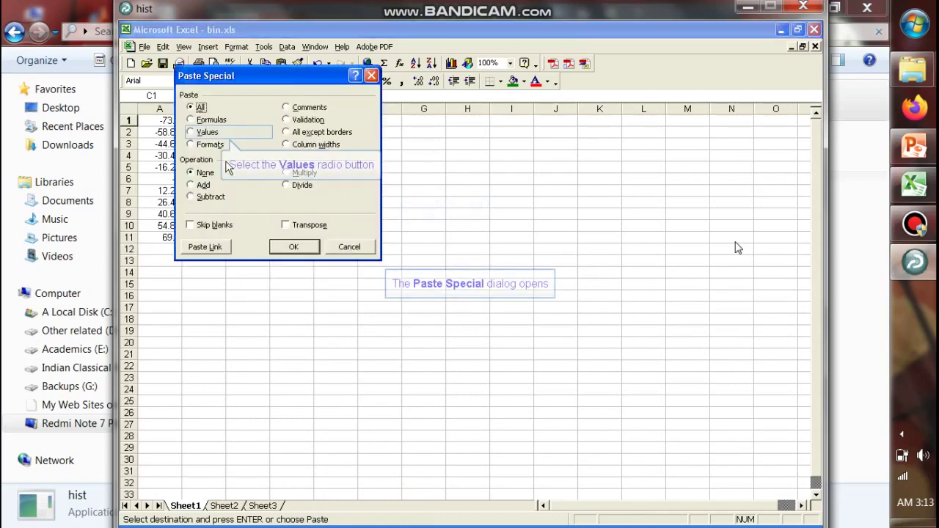
{"action": "left_click", "coordinate": [192, 132]}
{"action": "left_click", "coordinate": [286, 224]}
{"action": "left_click", "coordinate": [293, 247]}
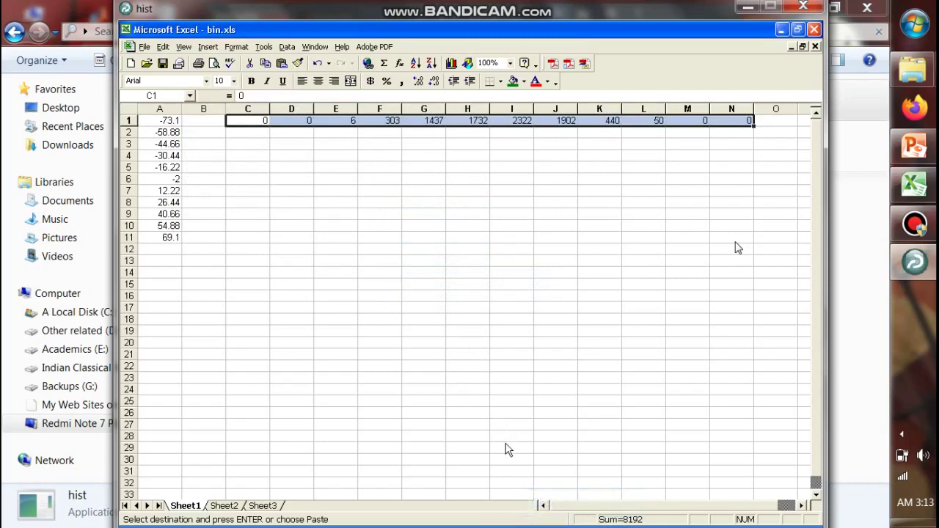
Close the 11.txt workbook without saving its changes.
{"action": "key", "text": "ctrl+F6"}
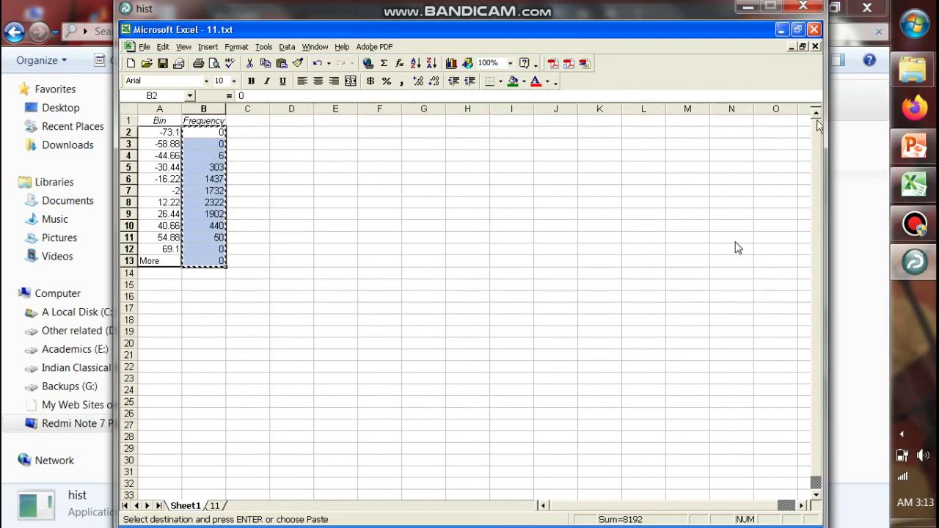
{"action": "left_click", "coordinate": [815, 47]}
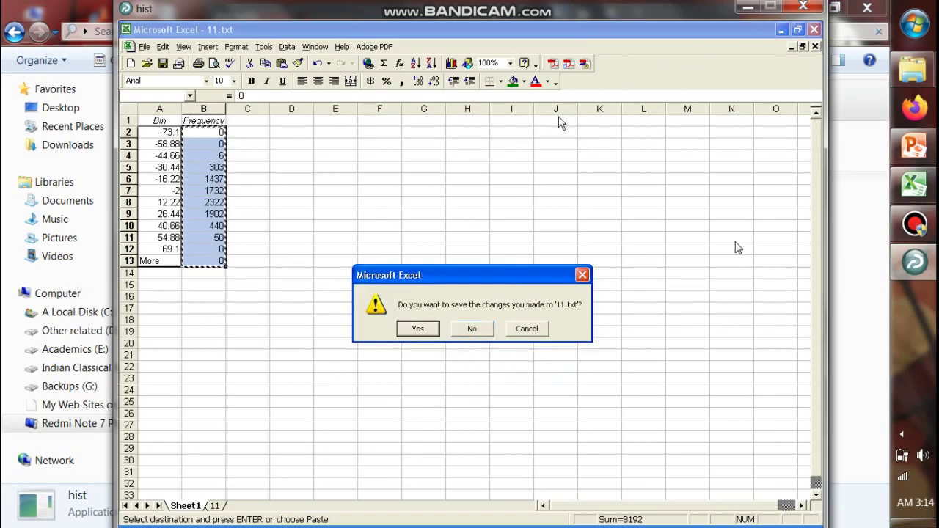
{"action": "left_click", "coordinate": [473, 329]}
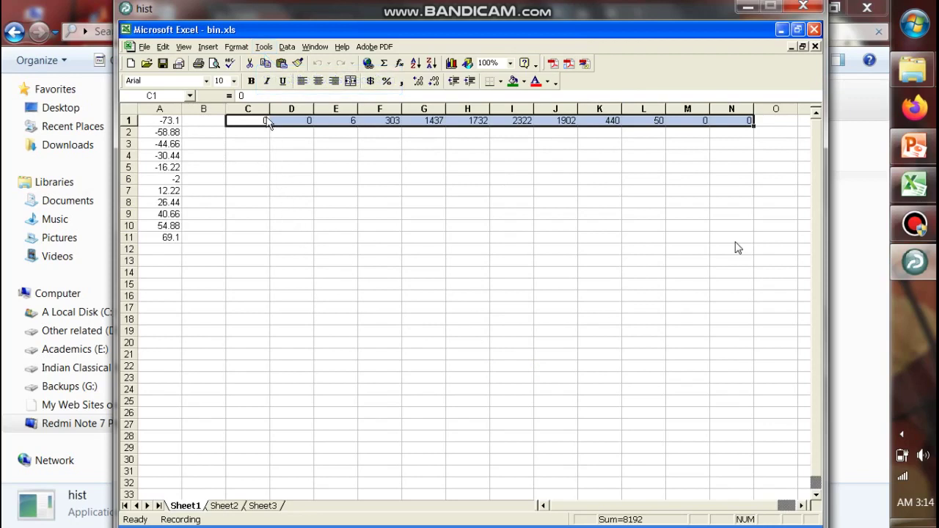
Stop recording the hist macro in bin.xls.
{"action": "left_click", "coordinate": [263, 47]}
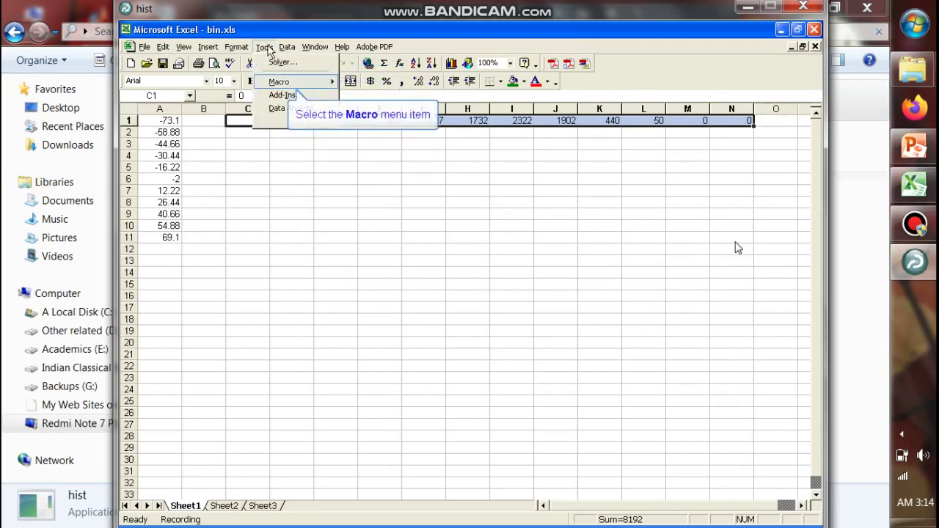
{"action": "mouse_move", "coordinate": [279, 82]}
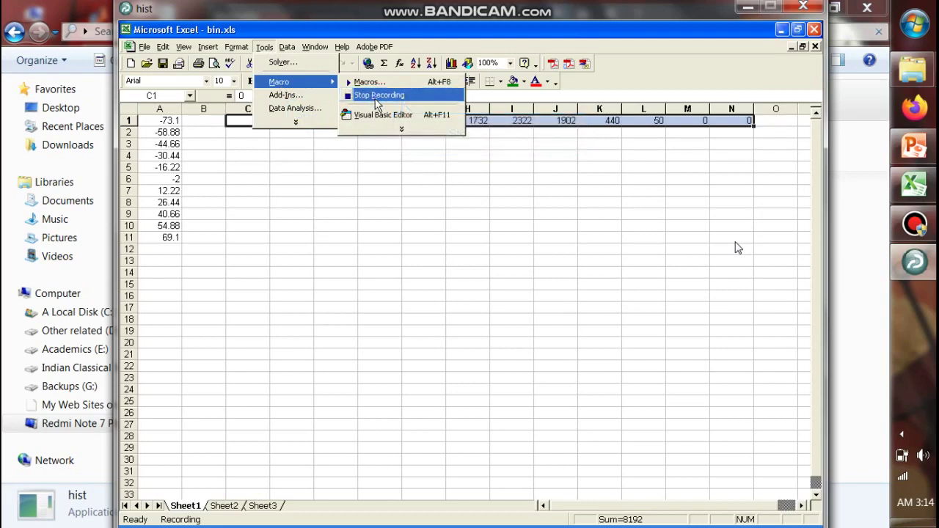
{"action": "left_click", "coordinate": [372, 97]}
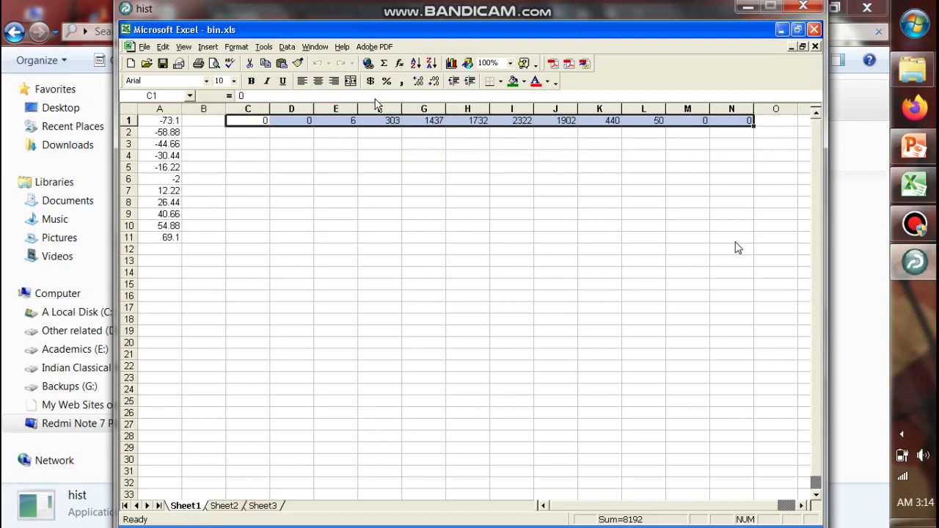
Wrap the recorded statements of the hist macro in a loop from For i = 2 To 10 to Next i before End Sub.
{"action": "mouse_move", "coordinate": [921, 228]}
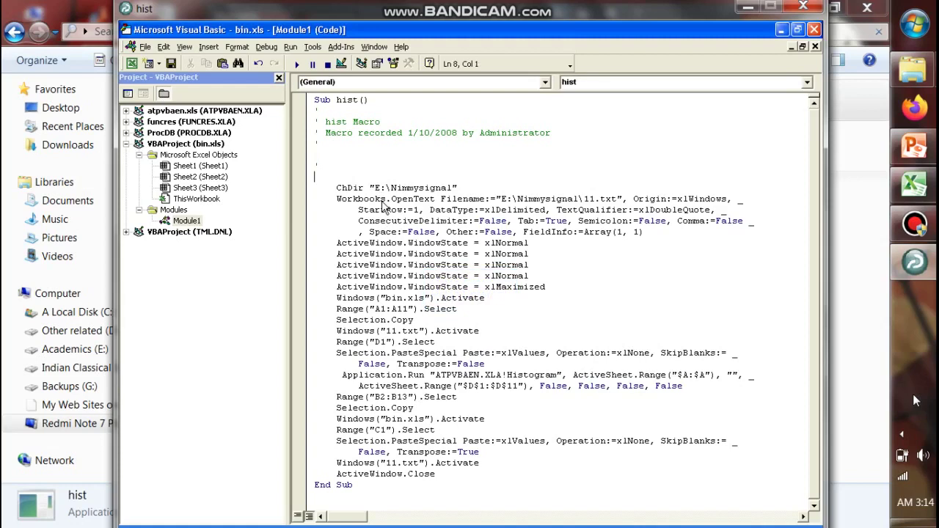
{"action": "type", "text": "for i =2 to 10"}
{"action": "key", "text": "Down"}
{"action": "key", "text": "Down"}
{"action": "key", "text": "Down"}
{"action": "key", "text": "Down"}
{"action": "key", "text": "Down"}
{"action": "key", "text": "Down"}
{"action": "key", "text": "Down"}
{"action": "key", "text": "Down"}
{"action": "key", "text": "Down"}
{"action": "key", "text": "Down"}
{"action": "key", "text": "Down"}
{"action": "key", "text": "Down"}
{"action": "key", "text": "Down"}
{"action": "key", "text": "Down"}
{"action": "key", "text": "Down"}
{"action": "key", "text": "Down"}
{"action": "key", "text": "Down"}
{"action": "key", "text": "Down"}
{"action": "key", "text": "Down"}
{"action": "key", "text": "Down"}
{"action": "key", "text": "Down"}
{"action": "key", "text": "Down"}
{"action": "key", "text": "Down"}
{"action": "key", "text": "Down"}
{"action": "key", "text": "Down"}
{"action": "key", "text": "Down"}
{"action": "key", "text": "Down"}
{"action": "key", "text": "End"}
{"action": "key", "text": "Return"}
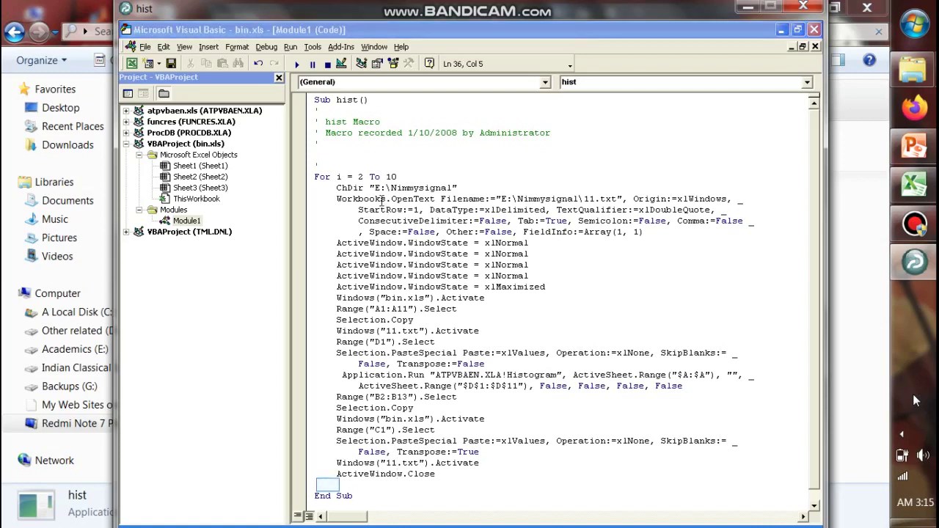
{"action": "left_click", "coordinate": [328, 485]}
{"action": "key", "text": "BackSpace"}
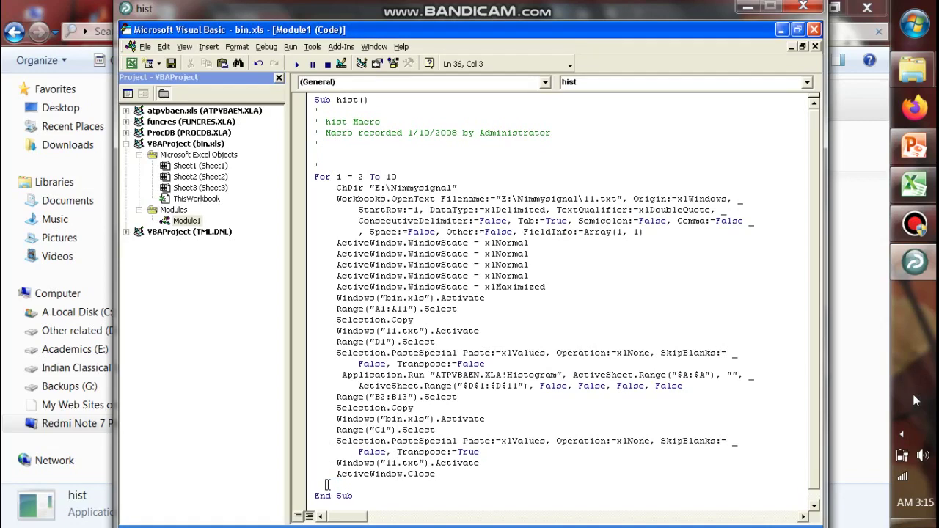
{"action": "type", "text": "next i"}
{"action": "key", "text": "Down"}
Make the OpenText file name depend on the loop variable: "E:\Nimmysignal\1" & i & ".txt".
{"action": "left_click_drag", "start_coordinate": [590, 199], "coordinate": [596, 199]}
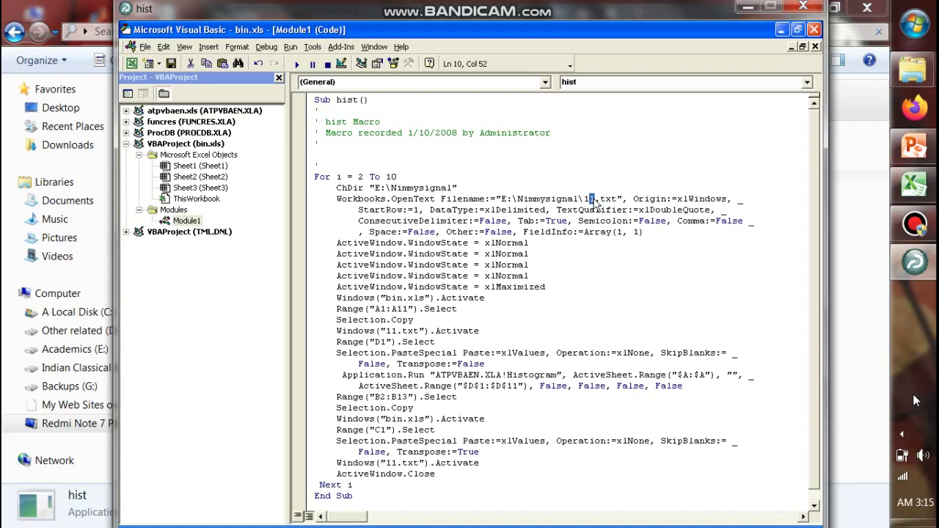
{"action": "type", "text": "\" & i "}
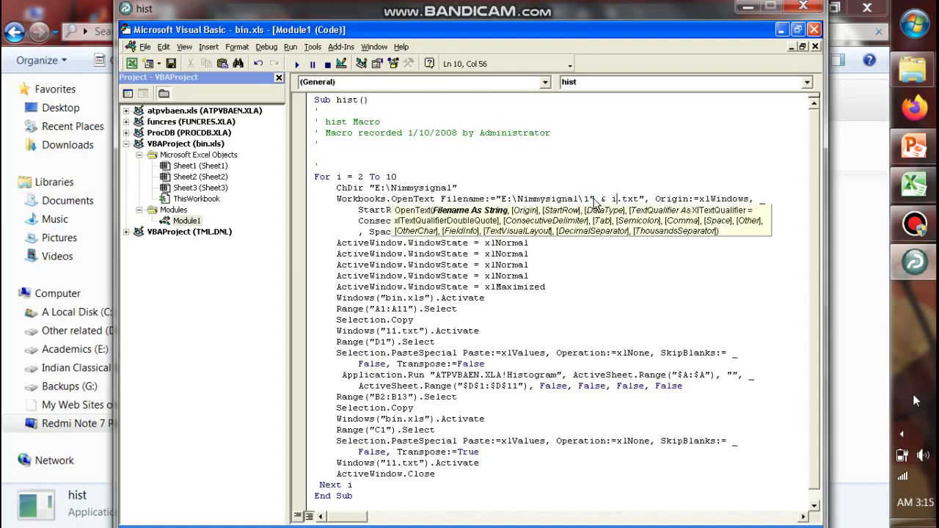
{"action": "type", "text": "& \""}
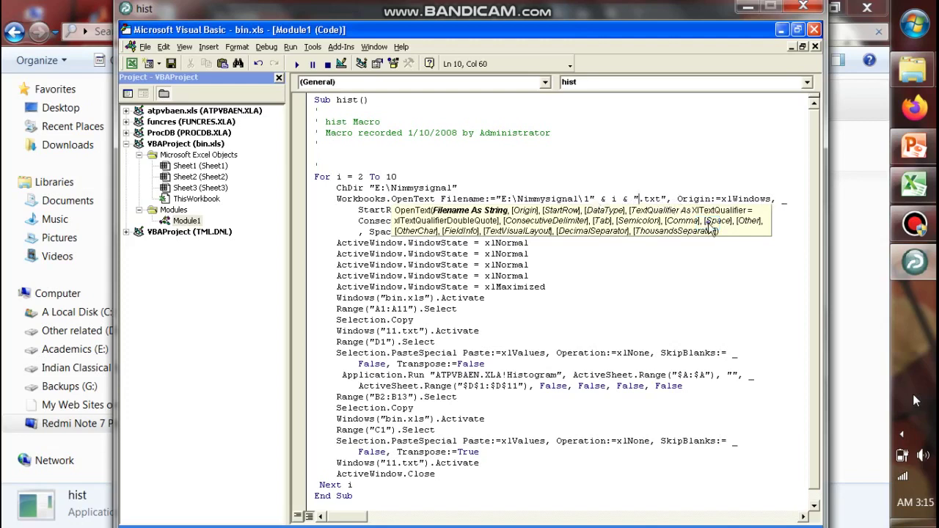
Copy the " & i & " fragment over the last 1 in both Windows("11.txt") lines and the row number in Range("C1").
{"action": "left_click_drag", "start_coordinate": [639, 199], "coordinate": [590, 199]}
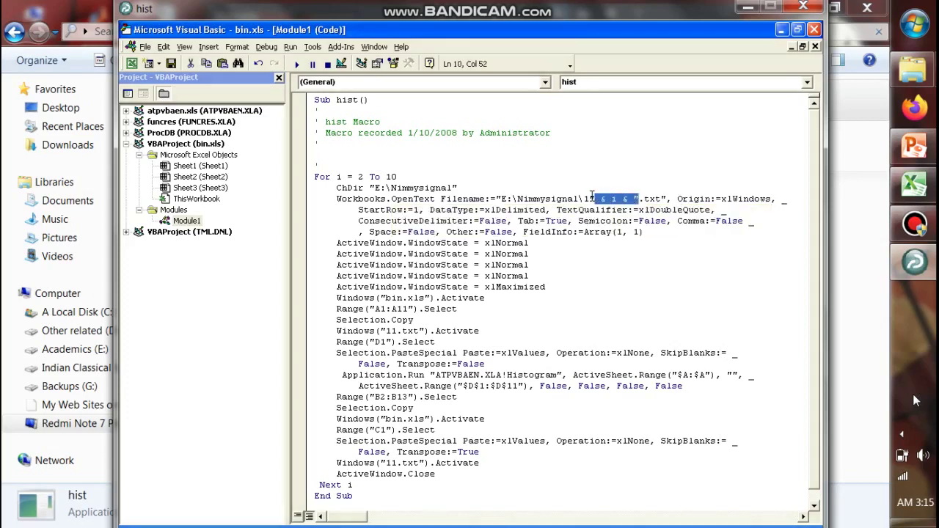
{"action": "right_click", "coordinate": [612, 201]}
{"action": "left_click", "coordinate": [629, 223]}
{"action": "left_click_drag", "start_coordinate": [390, 331], "coordinate": [393, 331]}
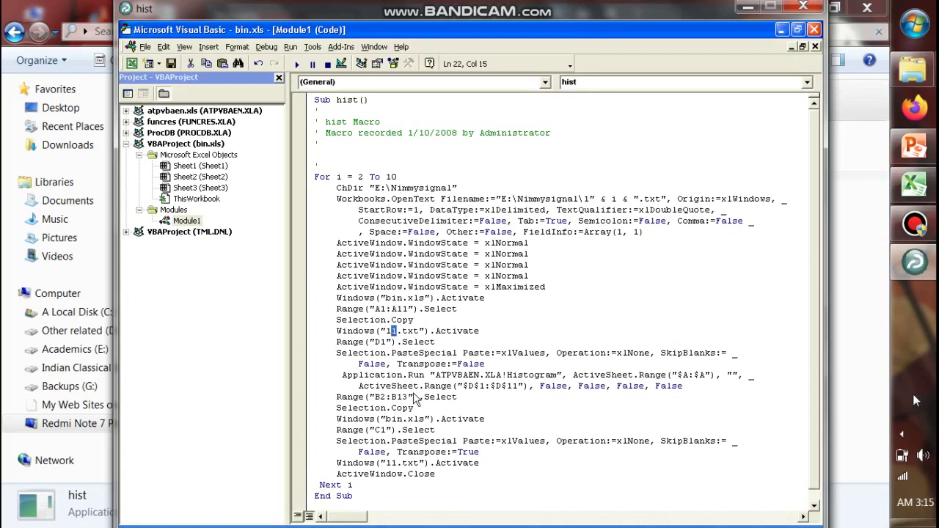
{"action": "key", "text": "ctrl+v"}
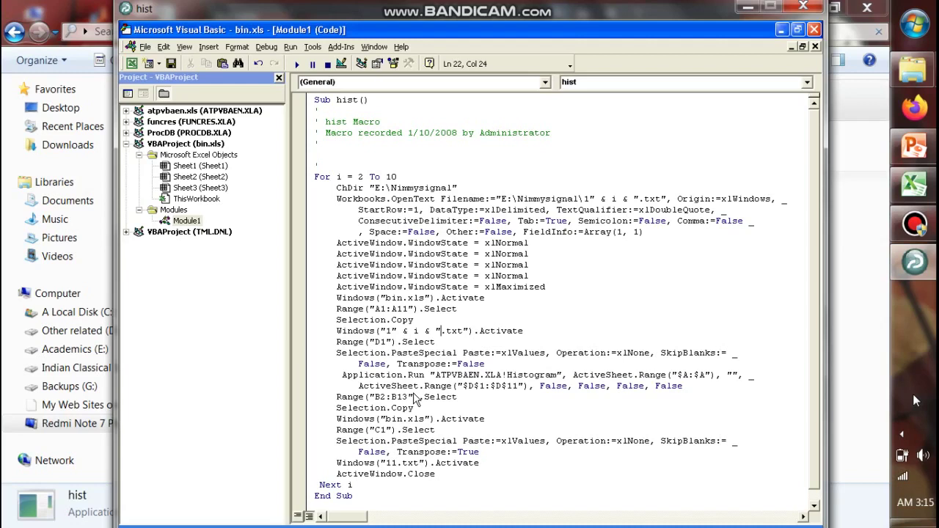
{"action": "key", "text": "ctrl+v"}
{"action": "key", "text": "ctrl+v"}
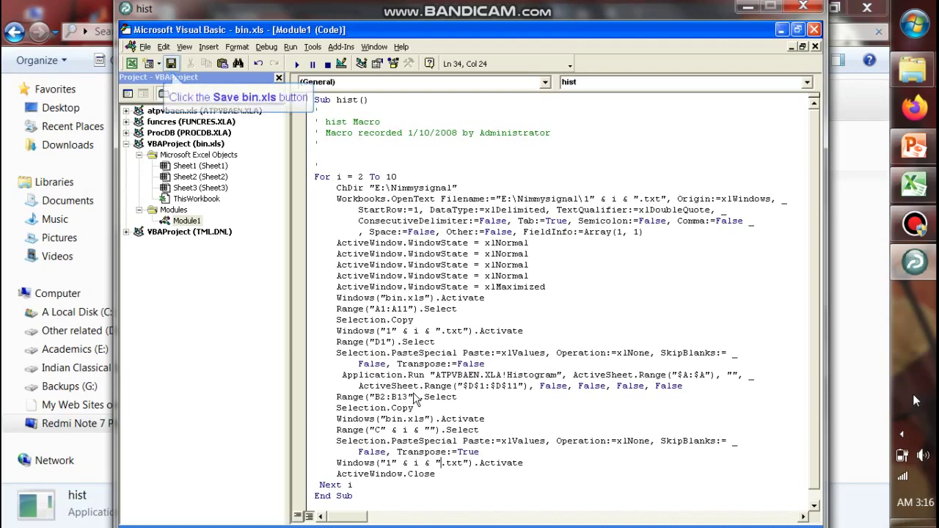
Save bin.xls and run the hist macro, discarding the changes to each text file, and return to the bin.xls worksheet.
{"action": "left_click", "coordinate": [171, 63]}
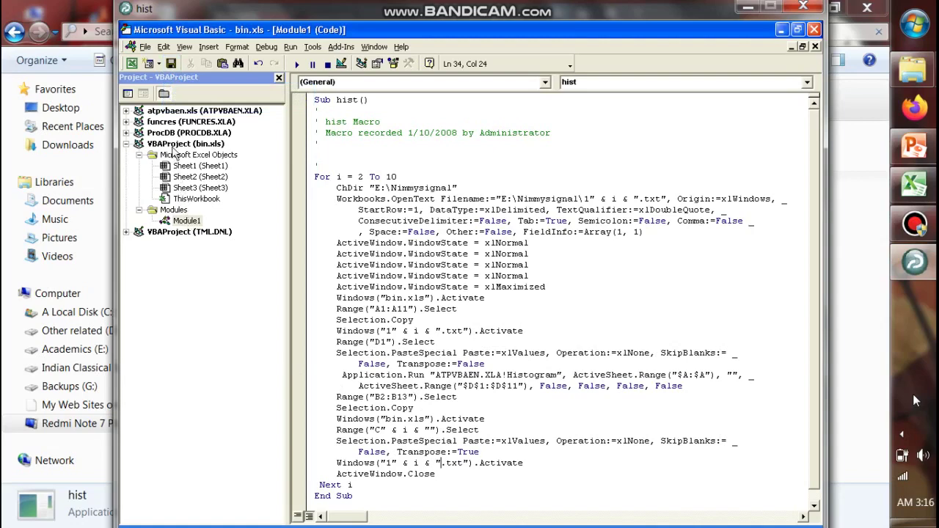
{"action": "left_click", "coordinate": [297, 64]}
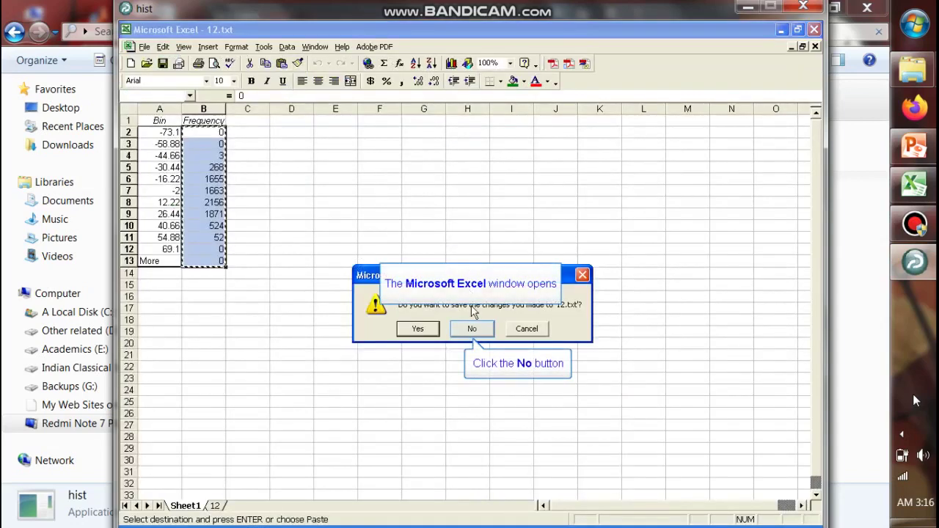
{"action": "left_click", "coordinate": [472, 329]}
{"action": "left_click", "coordinate": [471, 328]}
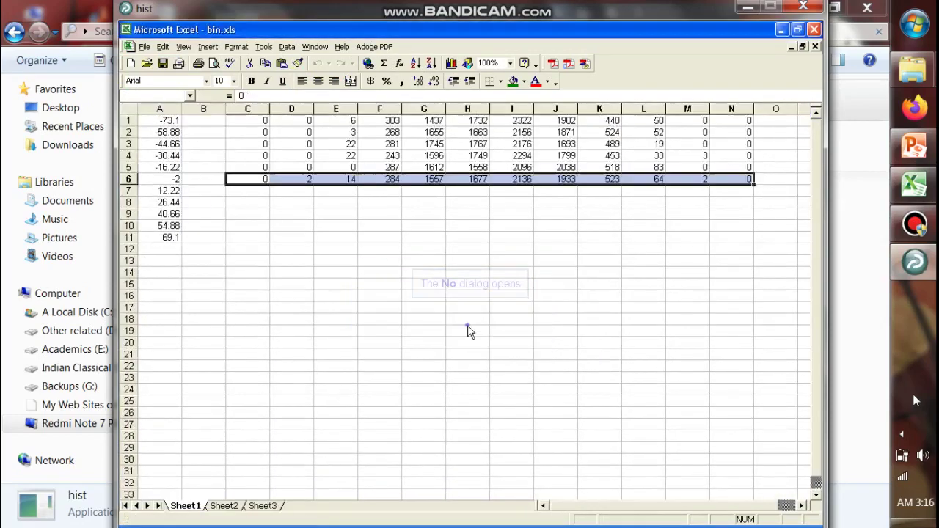
{"action": "left_click", "coordinate": [472, 329]}
{"action": "left_click", "coordinate": [471, 329]}
{"action": "left_click", "coordinate": [471, 329]}
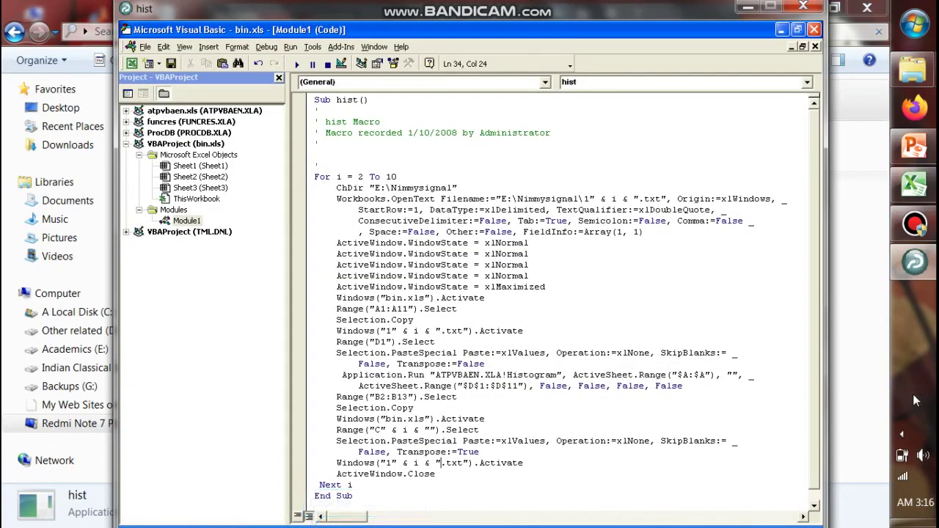
{"action": "key", "text": "alt+F11"}
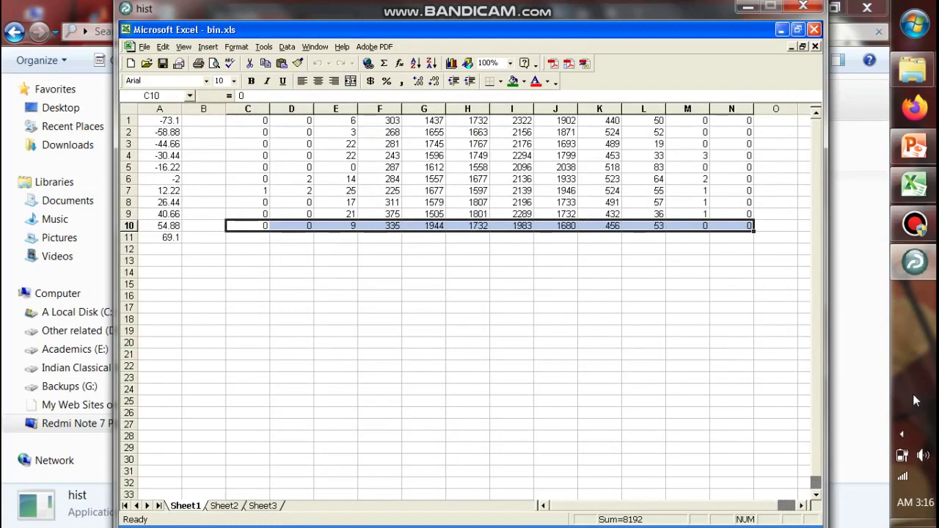